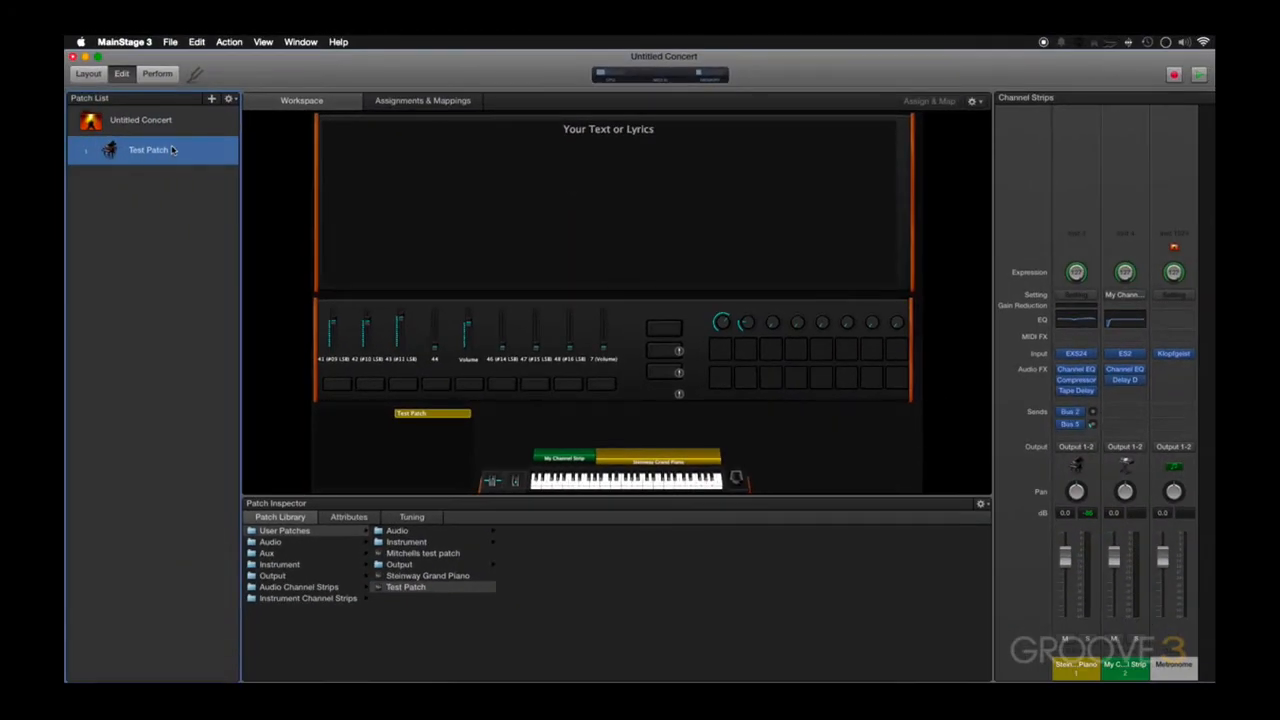
- Display the assignments and mappings of the Untitled Concert and review its concert-level controller mappings
left_click(160, 120)
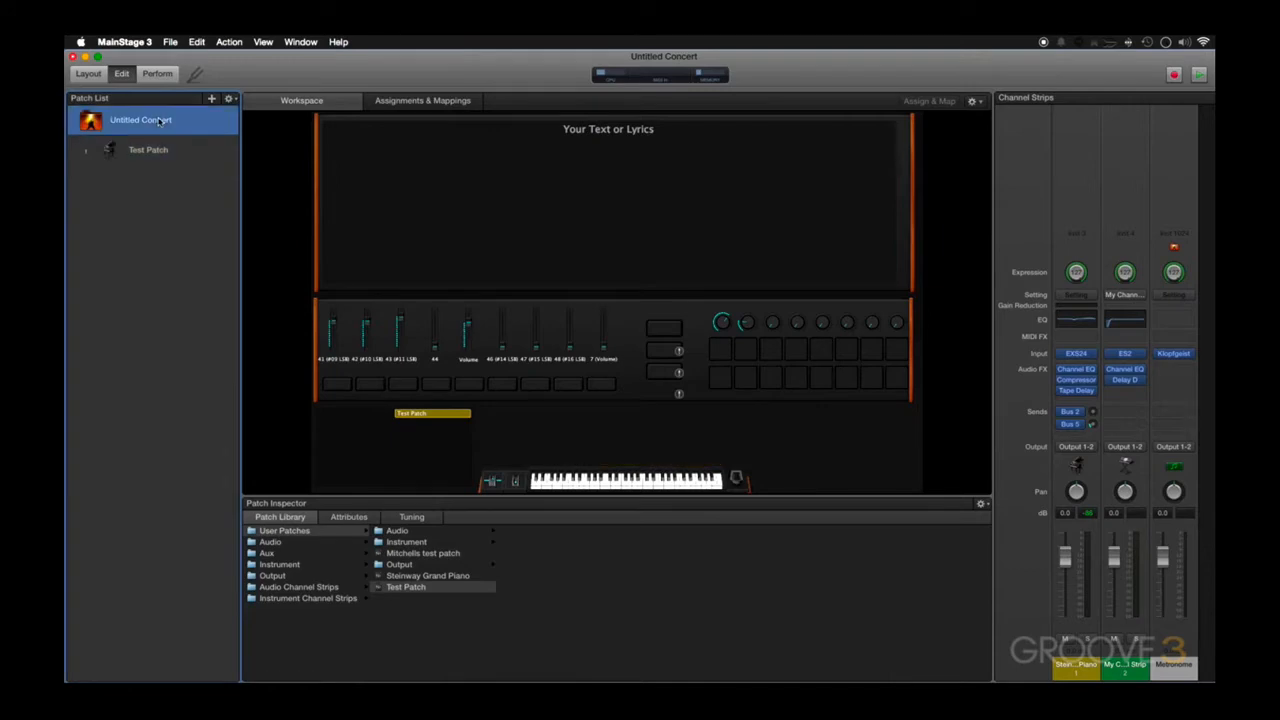
left_click(401, 106)
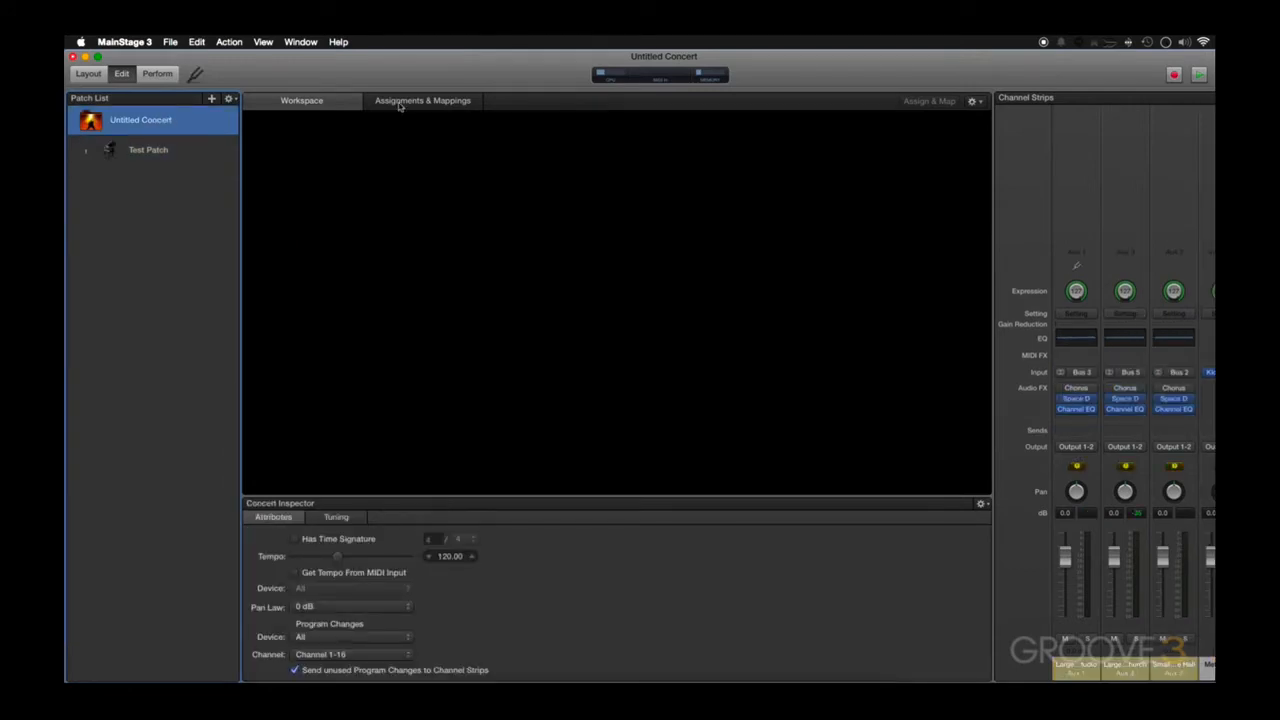
left_click(299, 212)
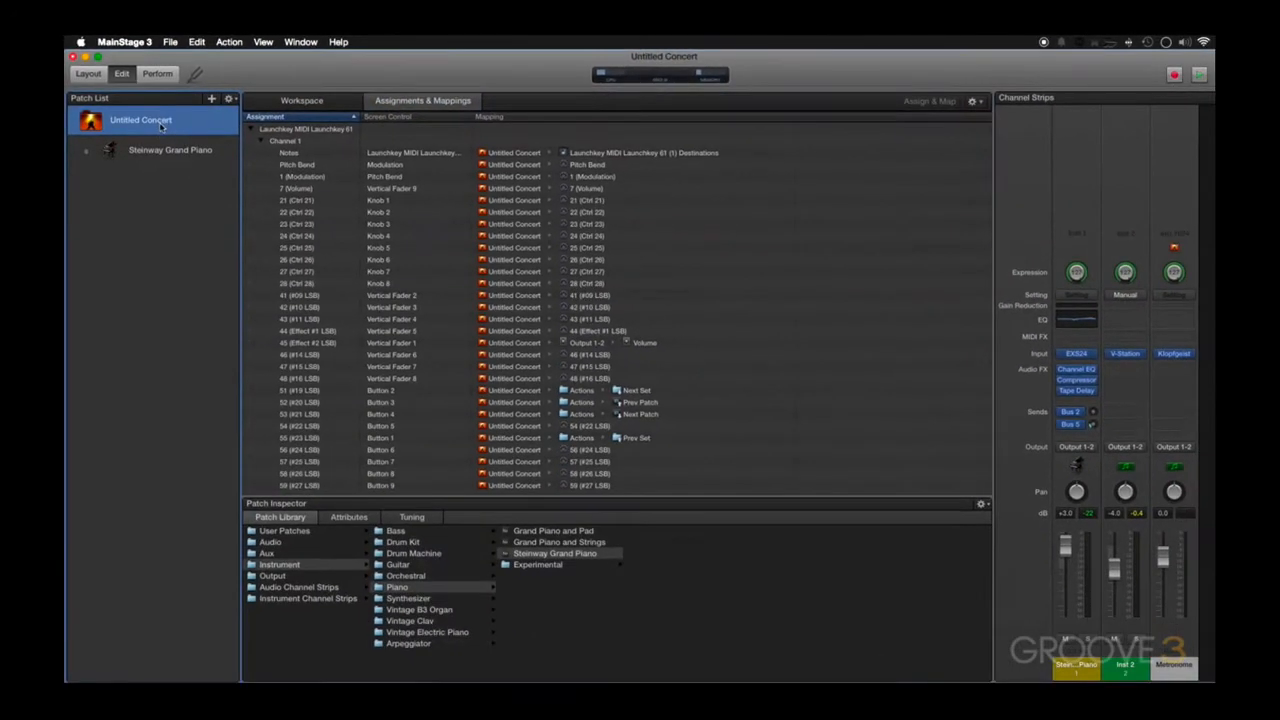
left_click(161, 127)
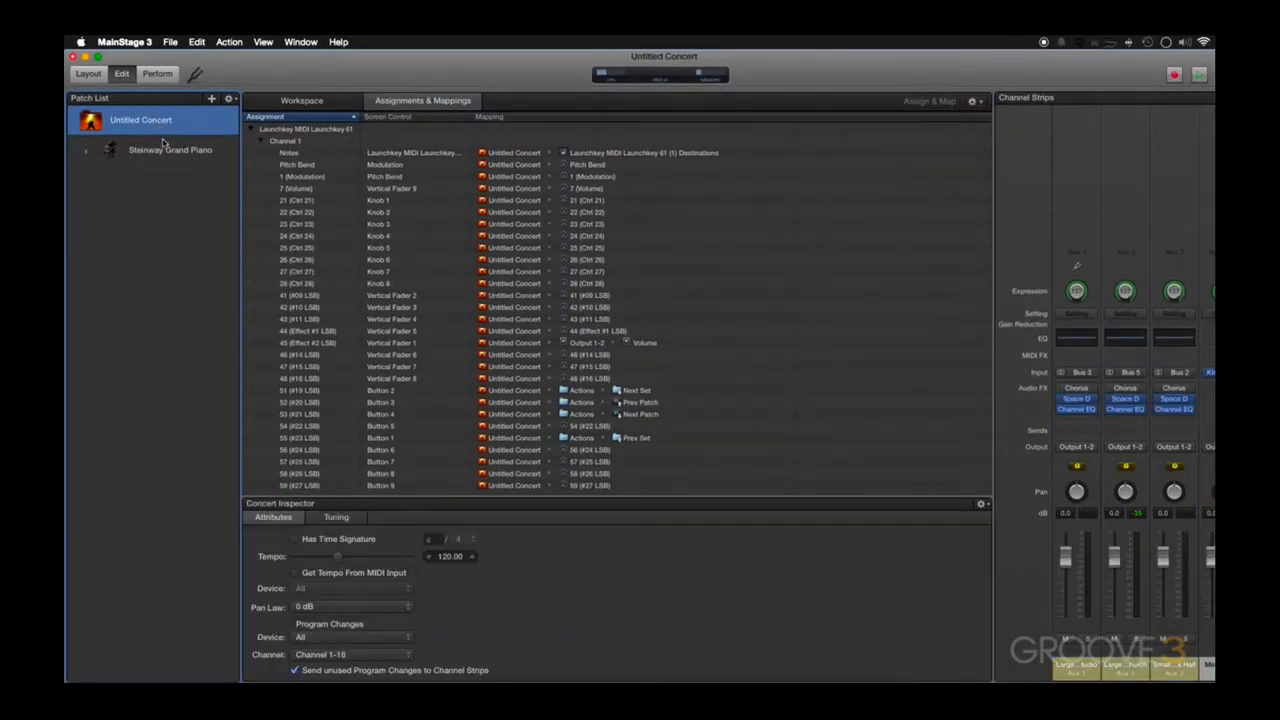
- In the Steinway Grand Piano patch, map Vertical Fader 2 to the Volume of the Steinway Grand Piano channel strip
left_click(165, 149)
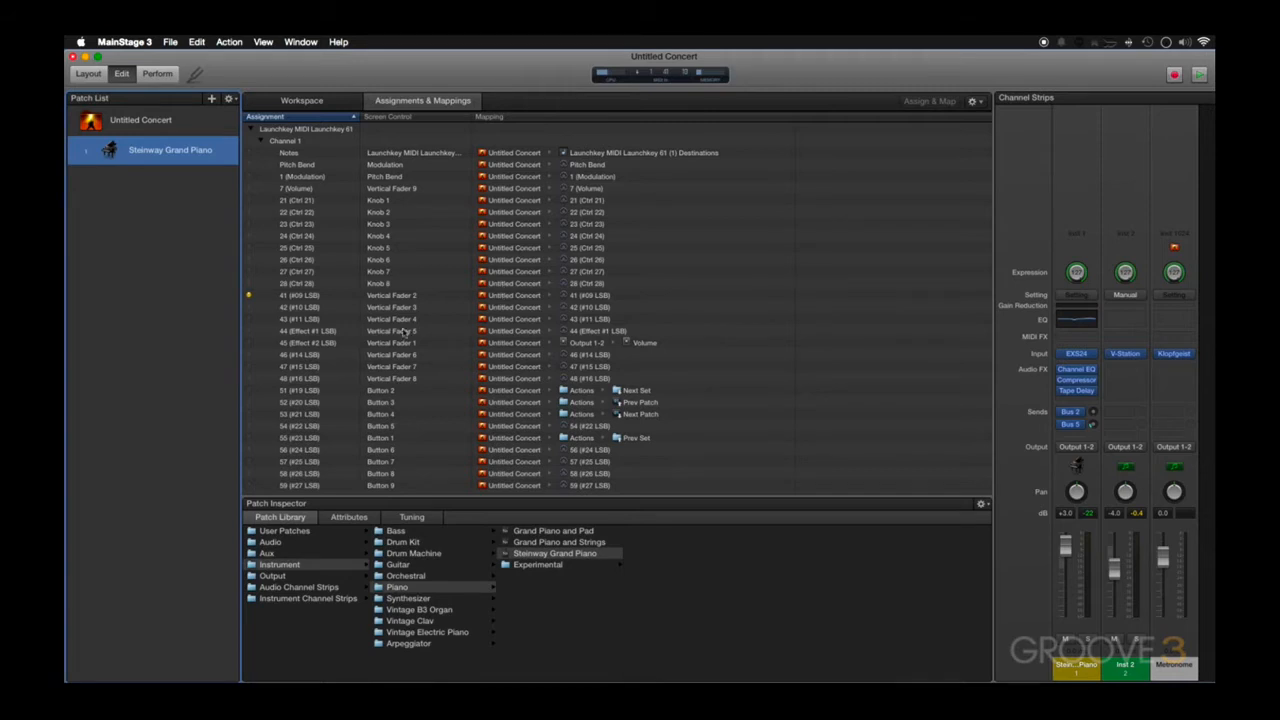
left_click(377, 297)
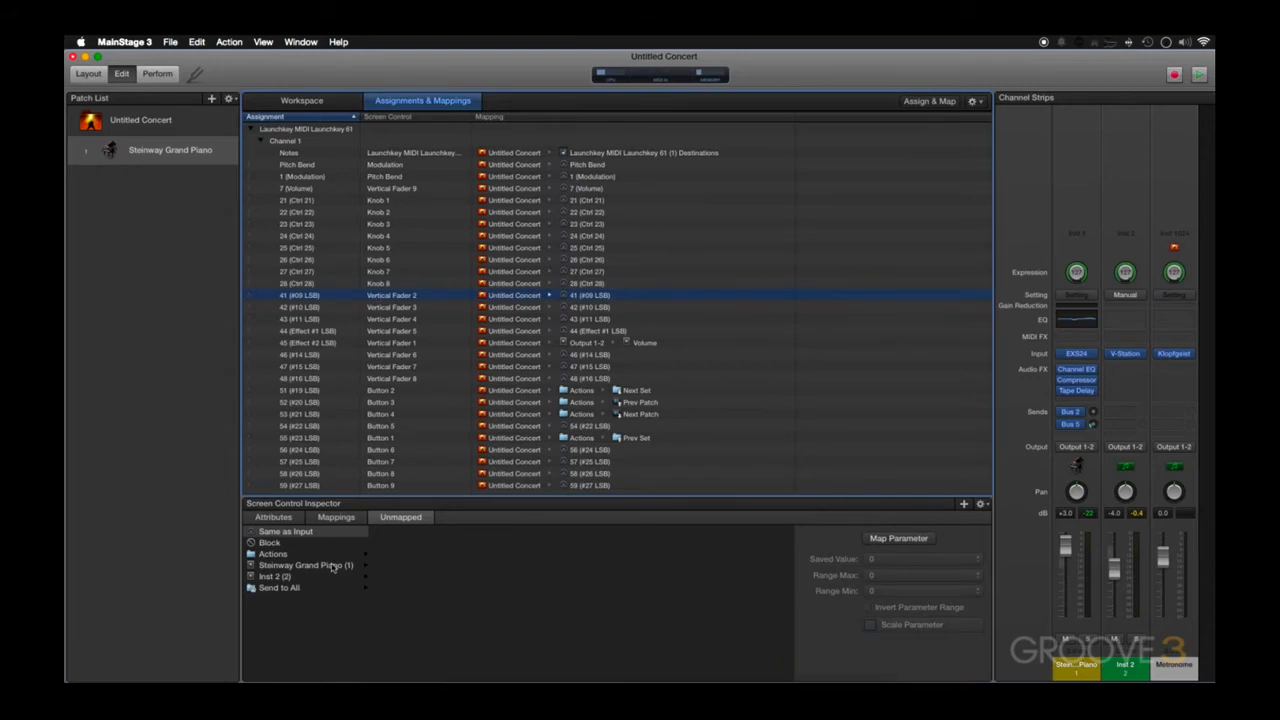
left_click(333, 566)
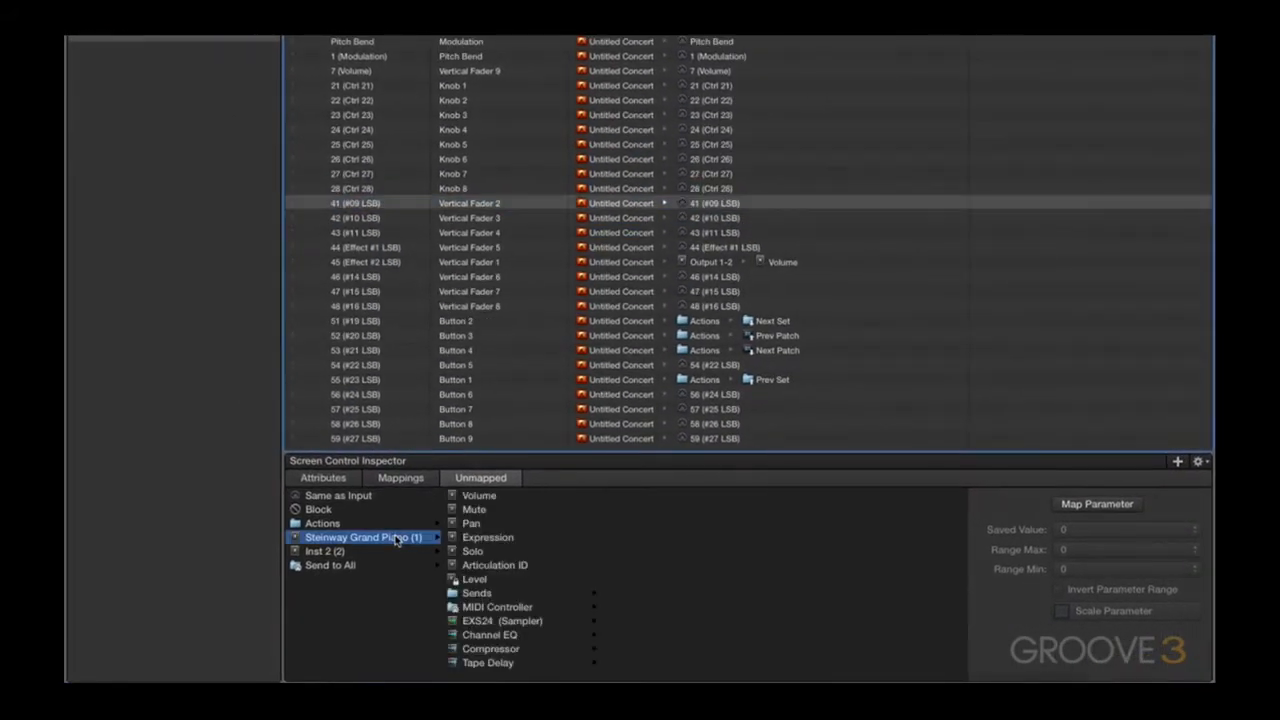
left_click(480, 496)
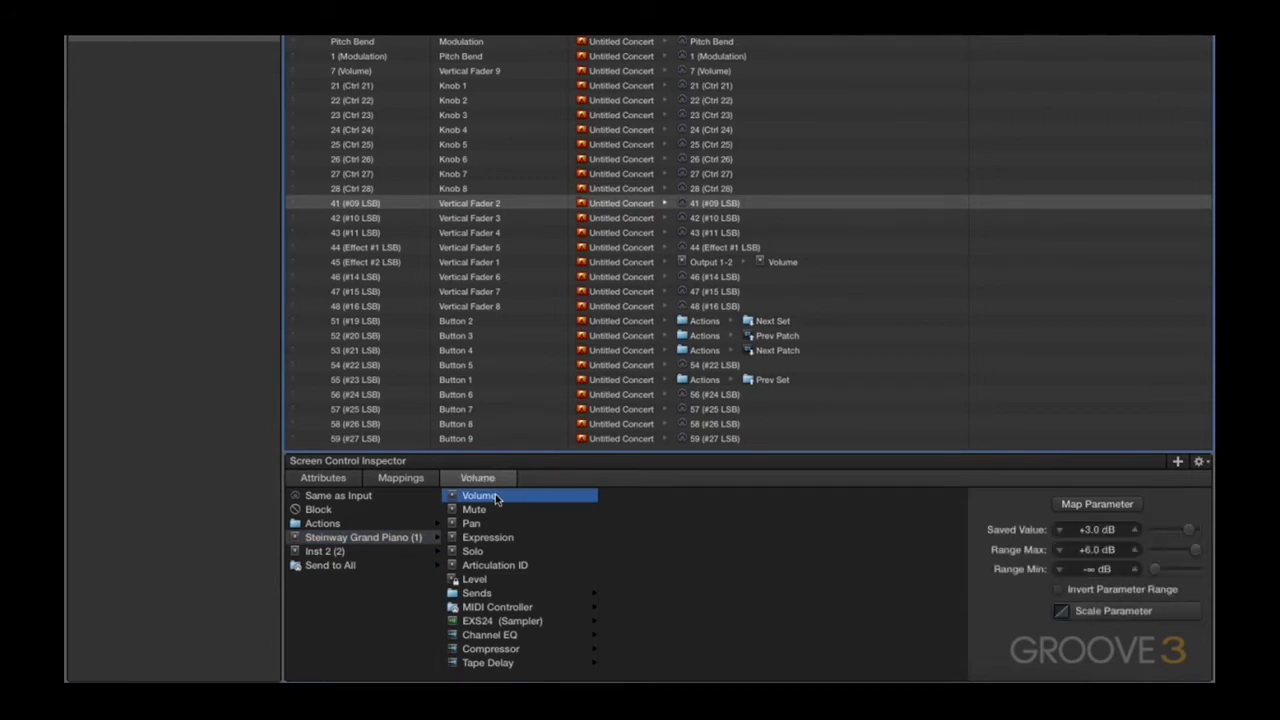
- Map Vertical Fader 3 to the Inst 2 channel strip's volume by moving that strip's fader in parameter mapping mode
left_click(460, 218)
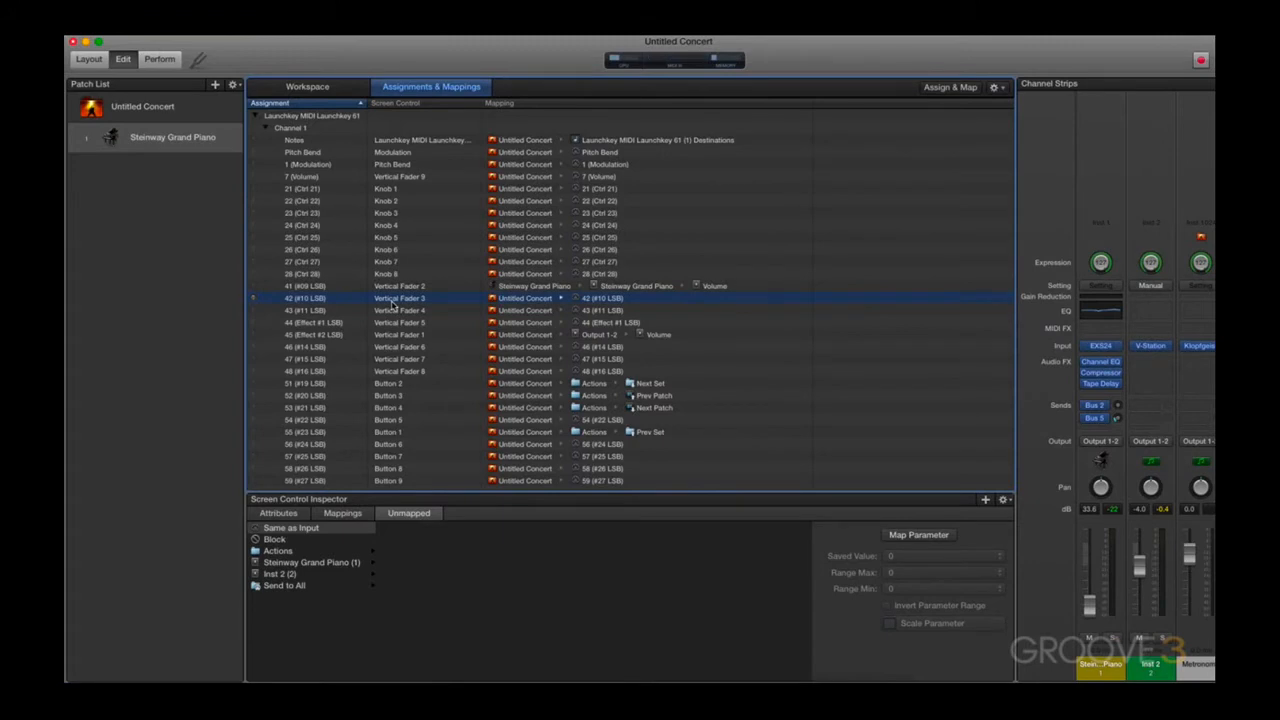
left_click(930, 538)
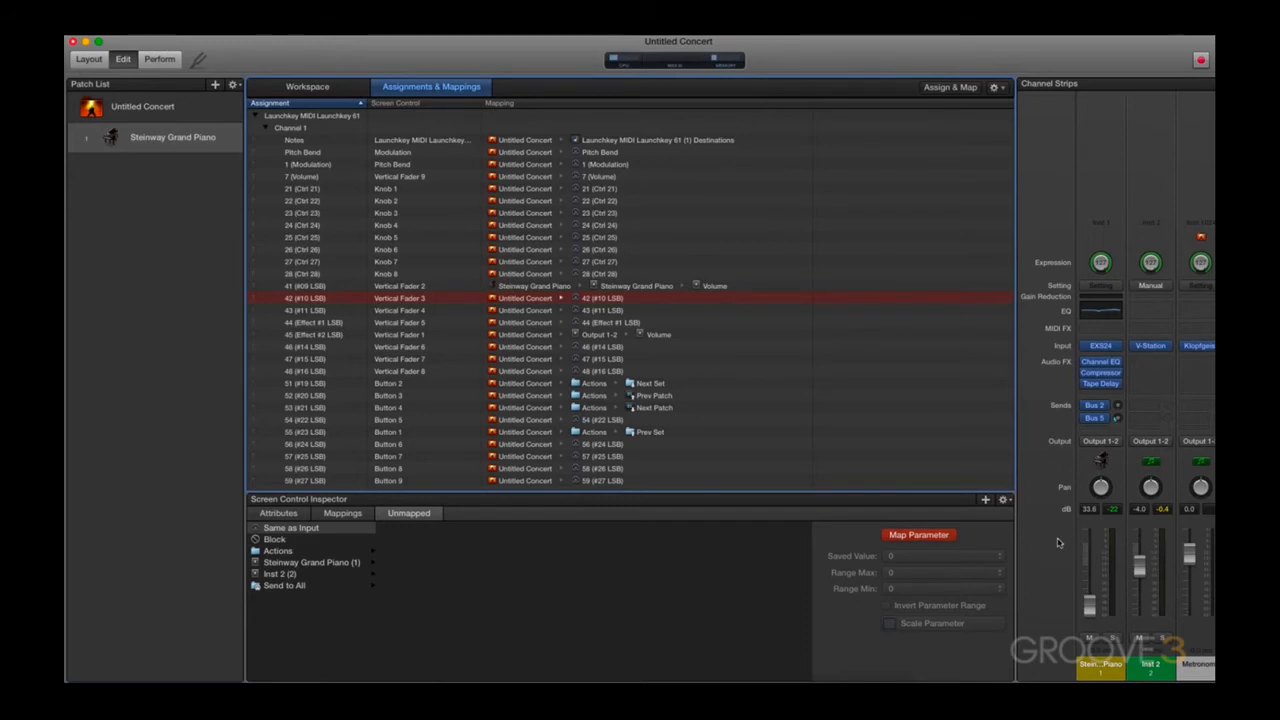
left_click_drag(1147, 567, 1145, 574)
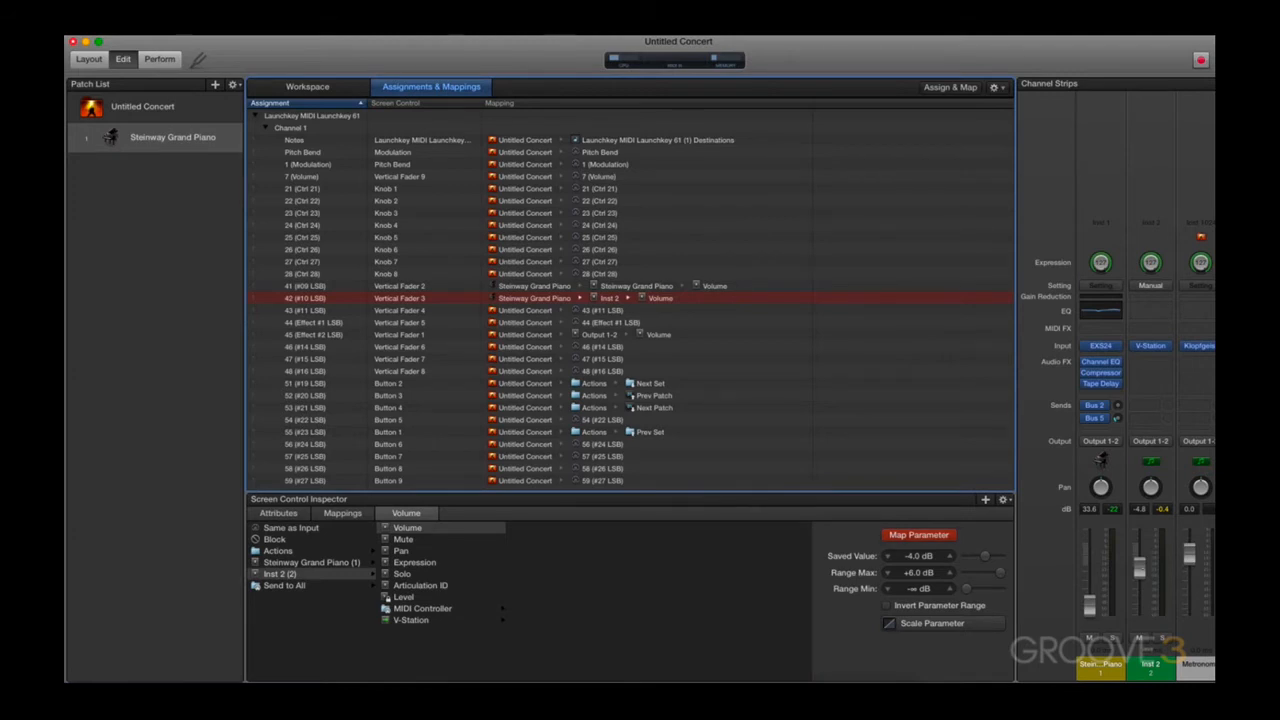
- Use Assign & Map to map Knob 1 to the Steinway Grand Piano strip's pan and Knob 2 to Inst 2's pan
left_click(437, 188)
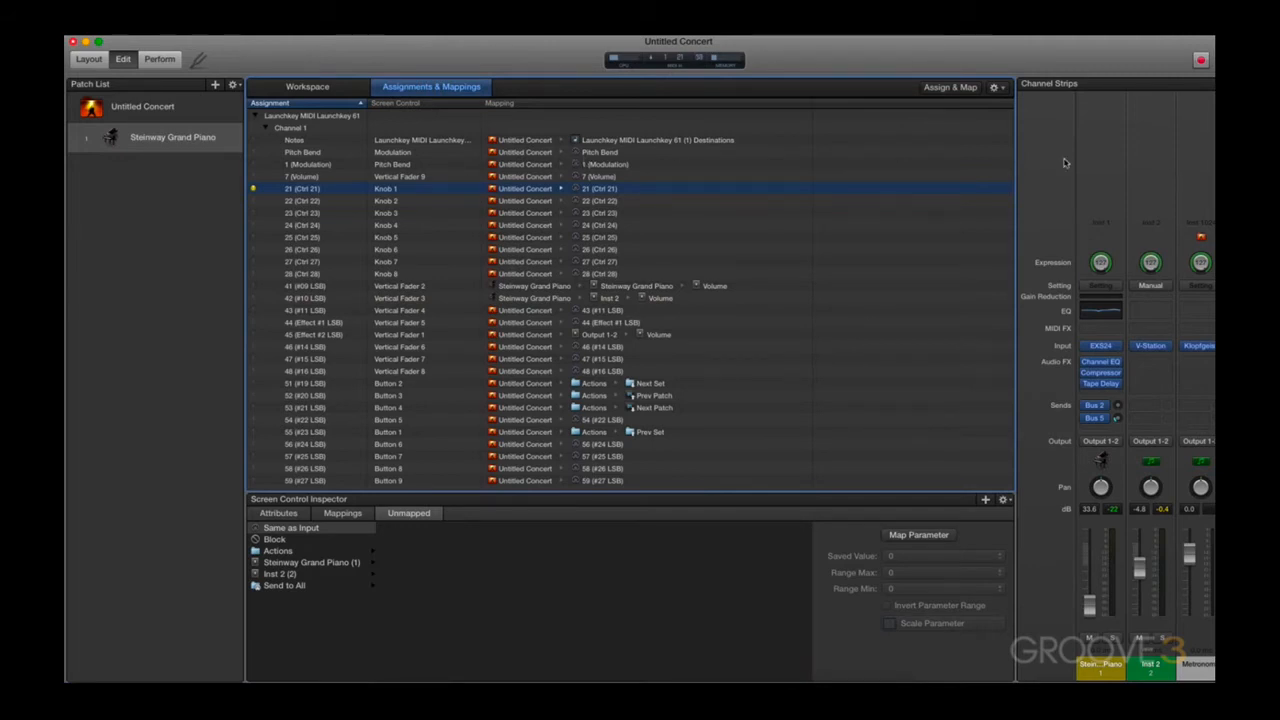
left_click(950, 87)
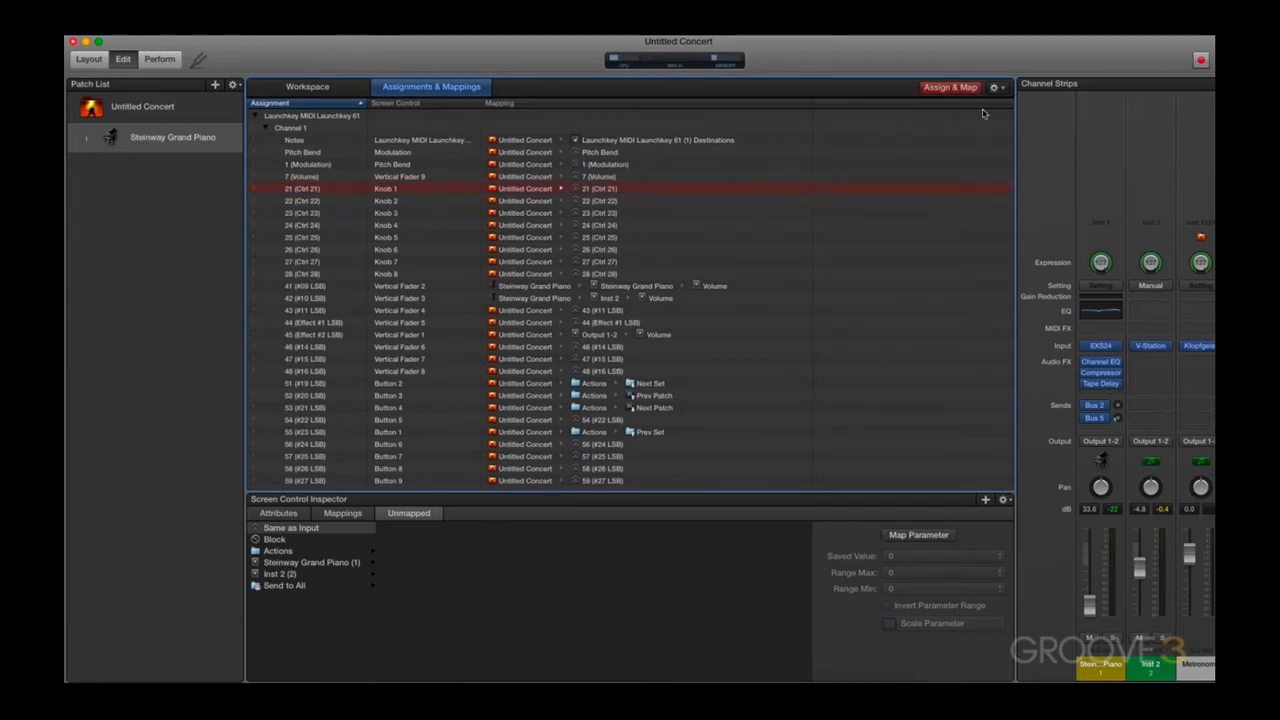
left_click(1101, 488)
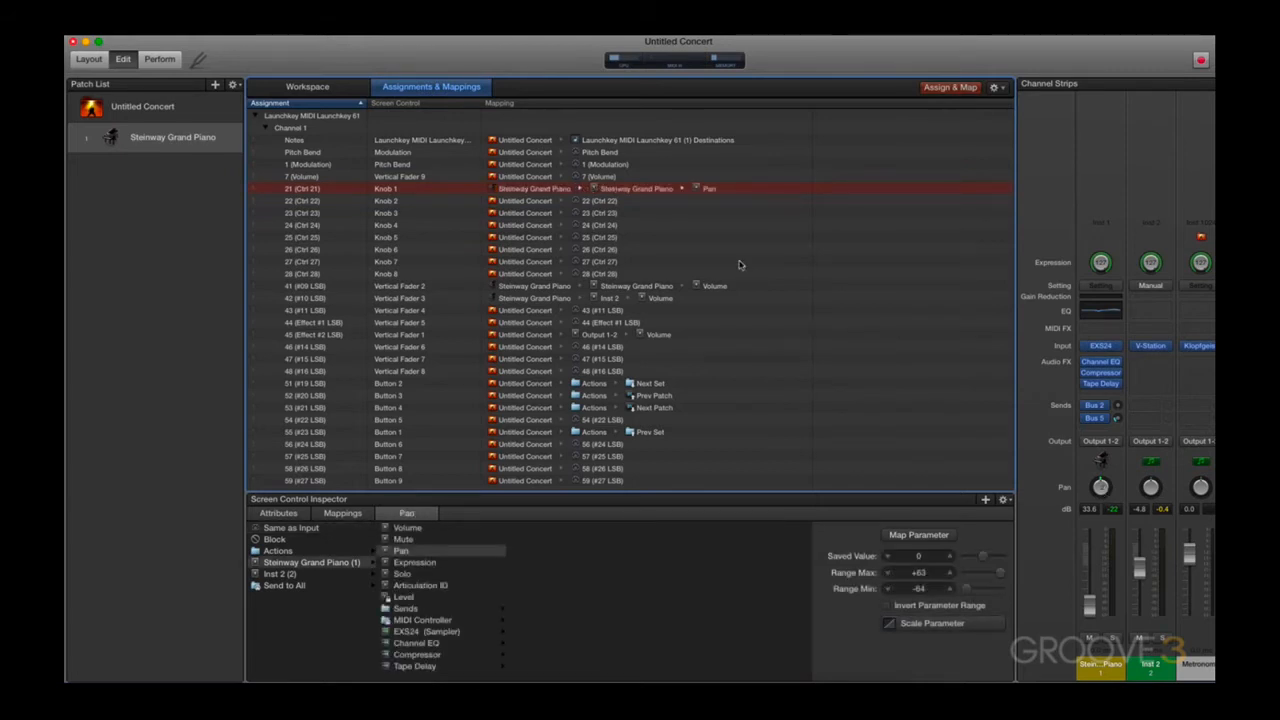
left_click(667, 206)
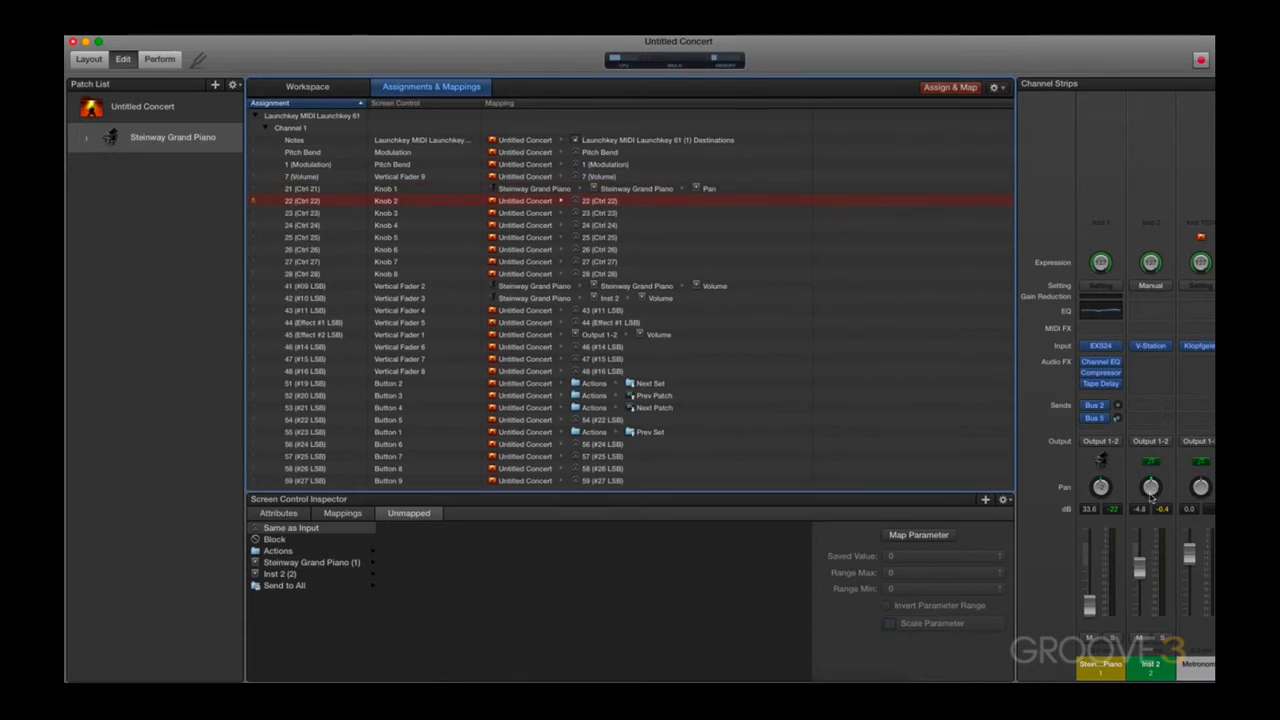
left_click(1151, 488)
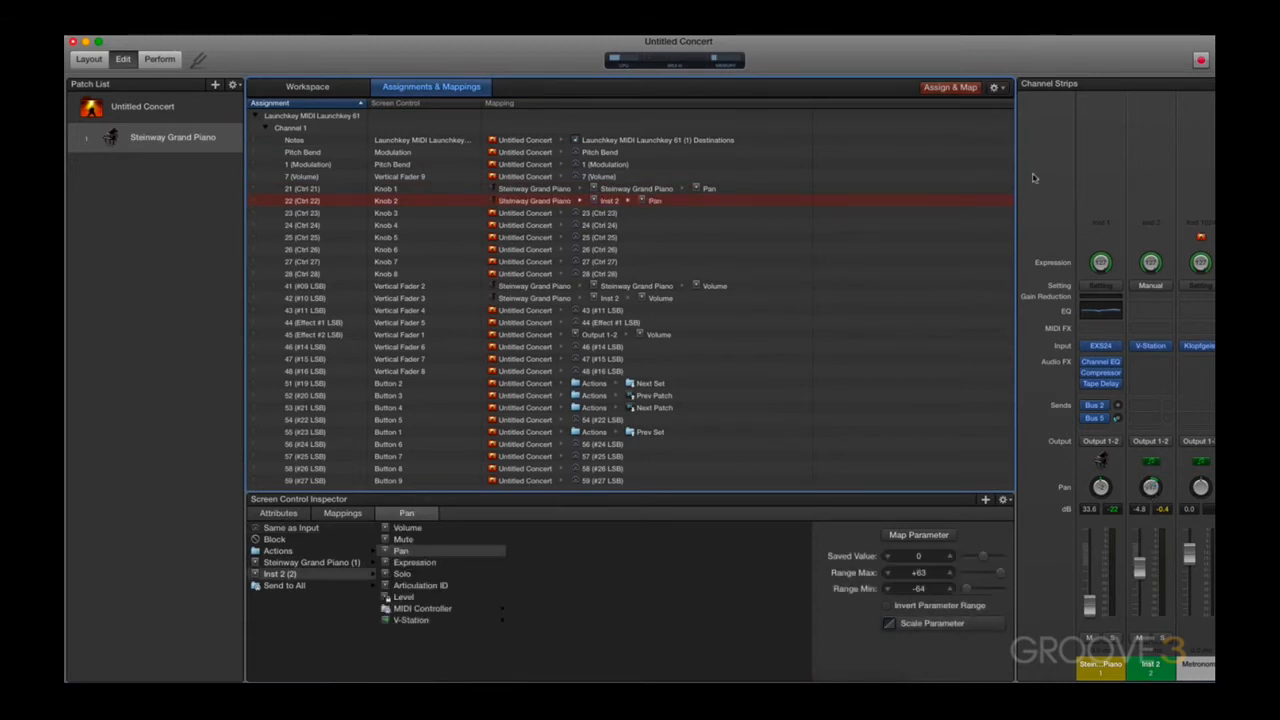
left_click(955, 88)
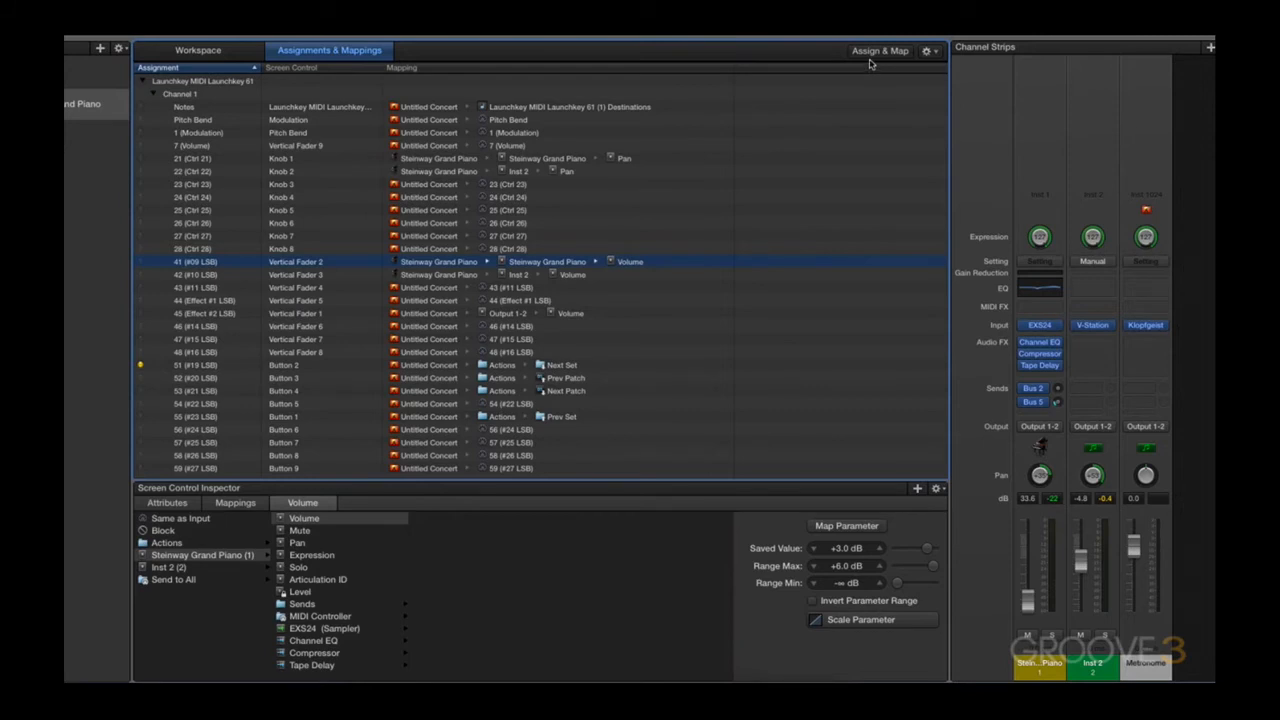
- Map Vertical Fader 2 to the Steinway Grand Piano strip's mute and Button 8 to the bypass of its Tape Delay
left_click(866, 57)
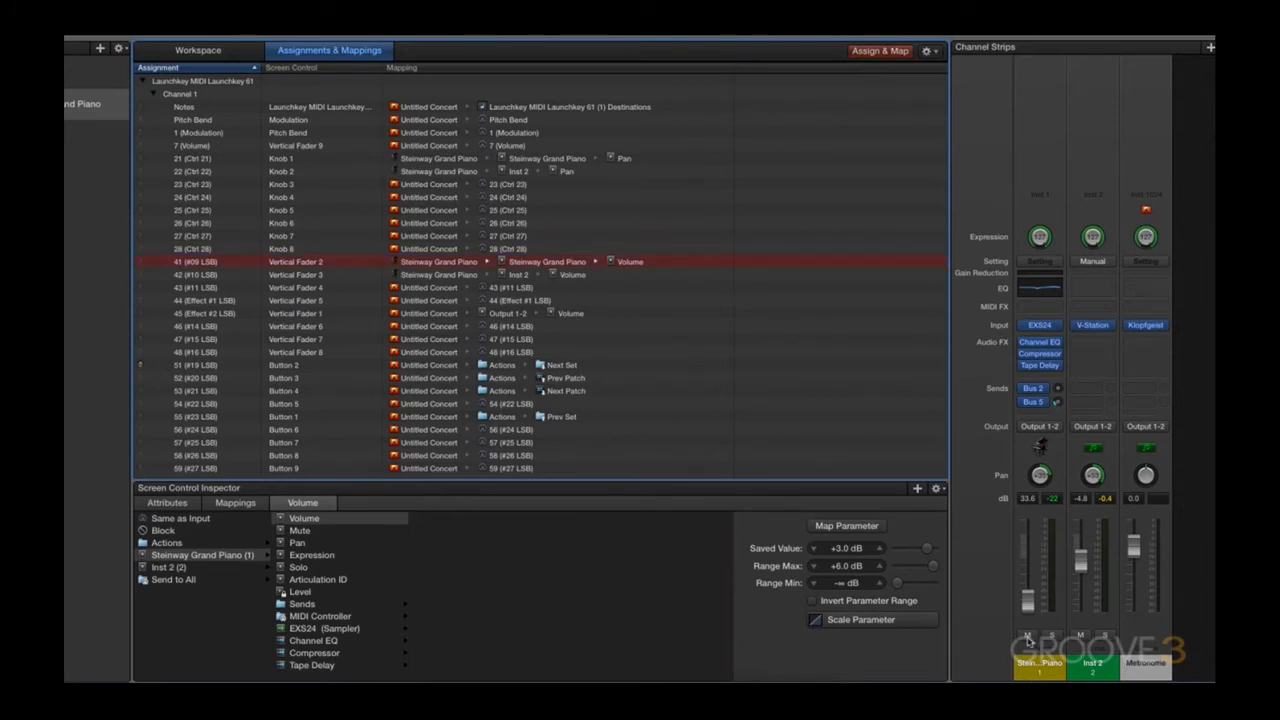
left_click(1027, 636)
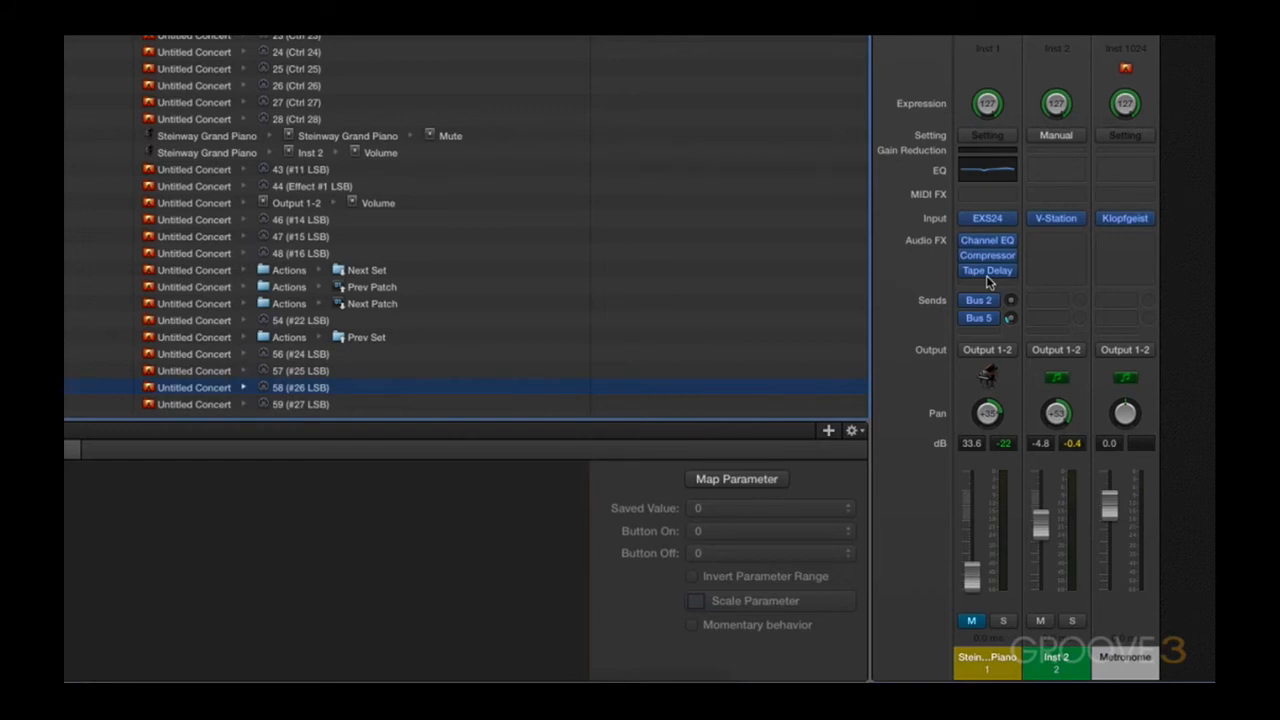
left_click(771, 479)
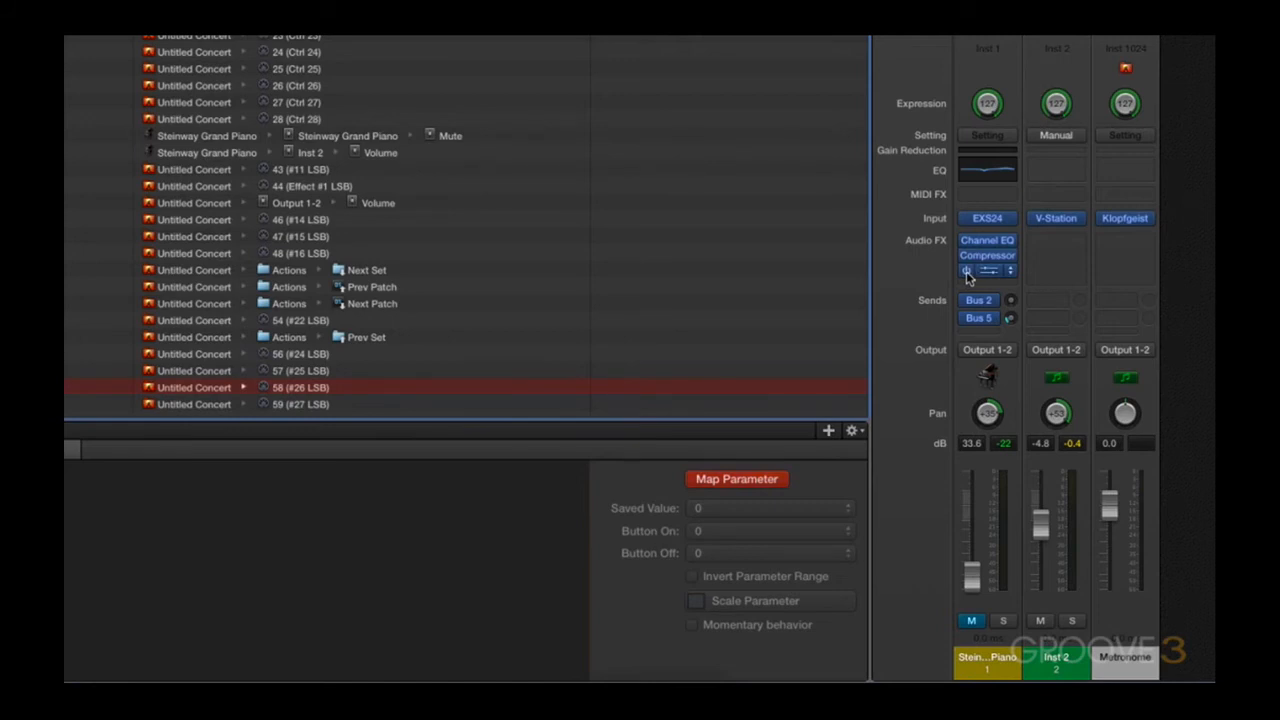
left_click(966, 271)
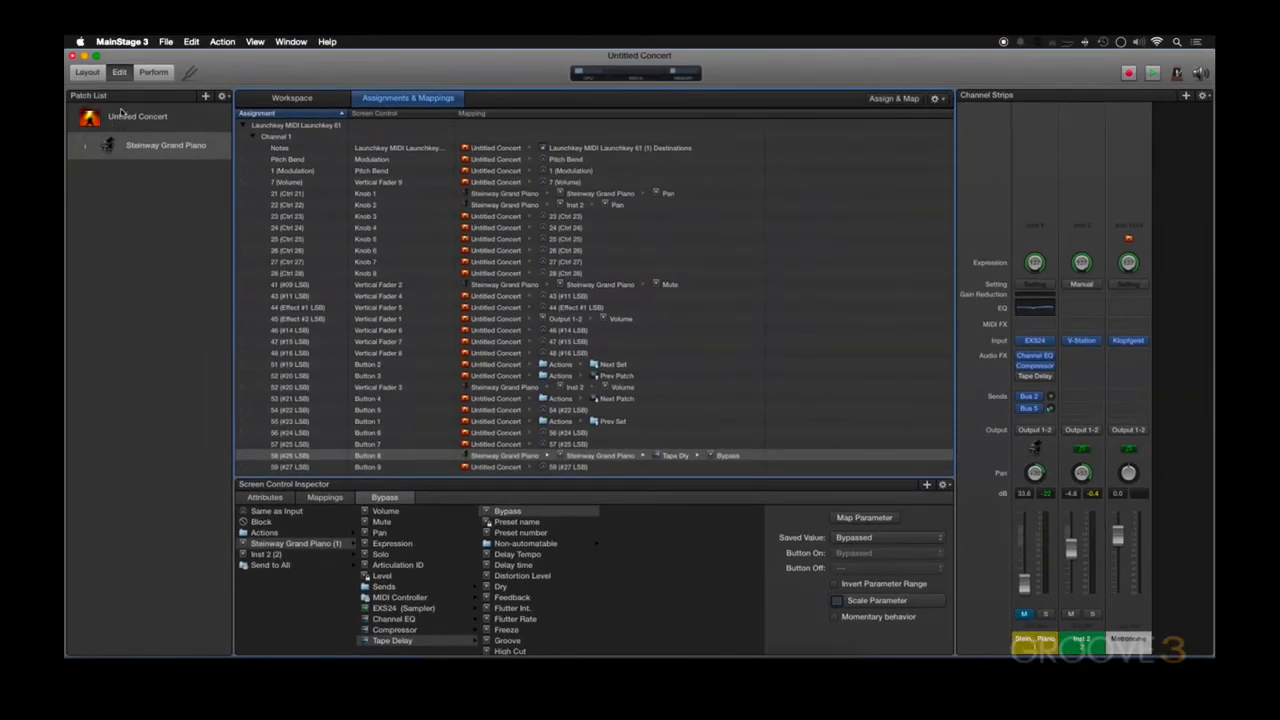
- In the Steinway Grand Piano patch, map Knob 3 to the piano strip's Bus 2 send level
left_click(128, 118)
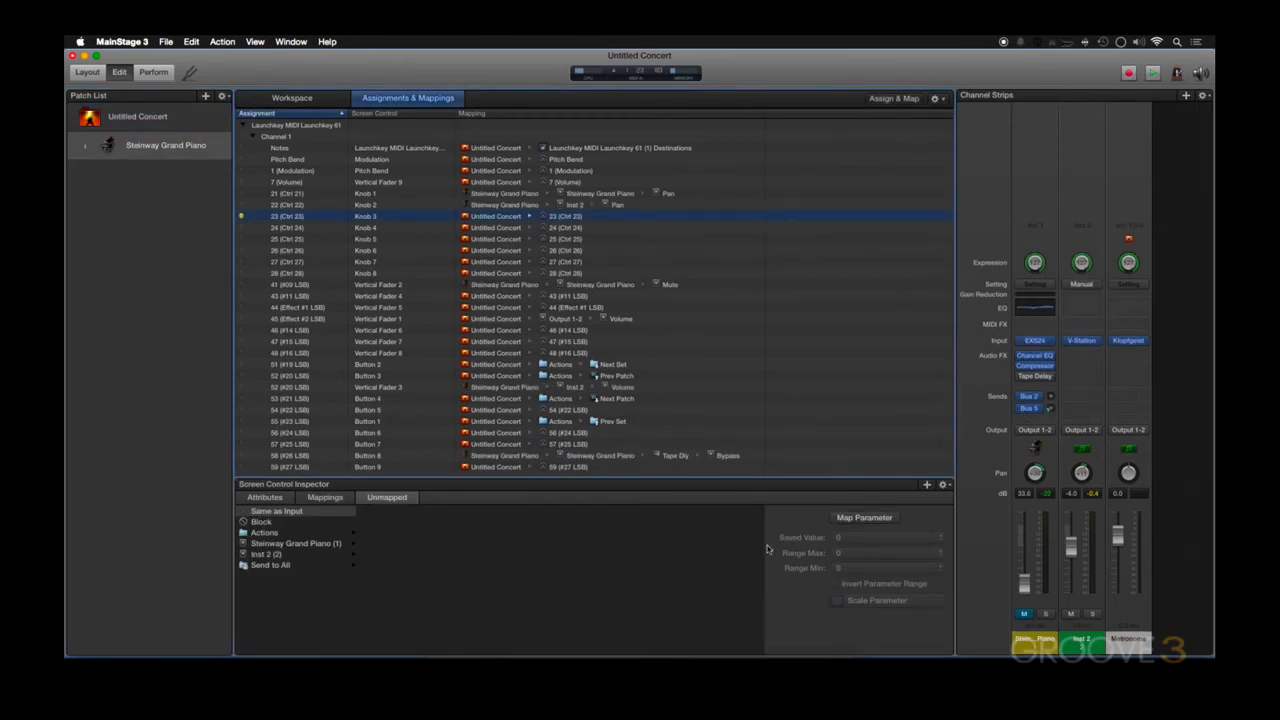
left_click(841, 520)
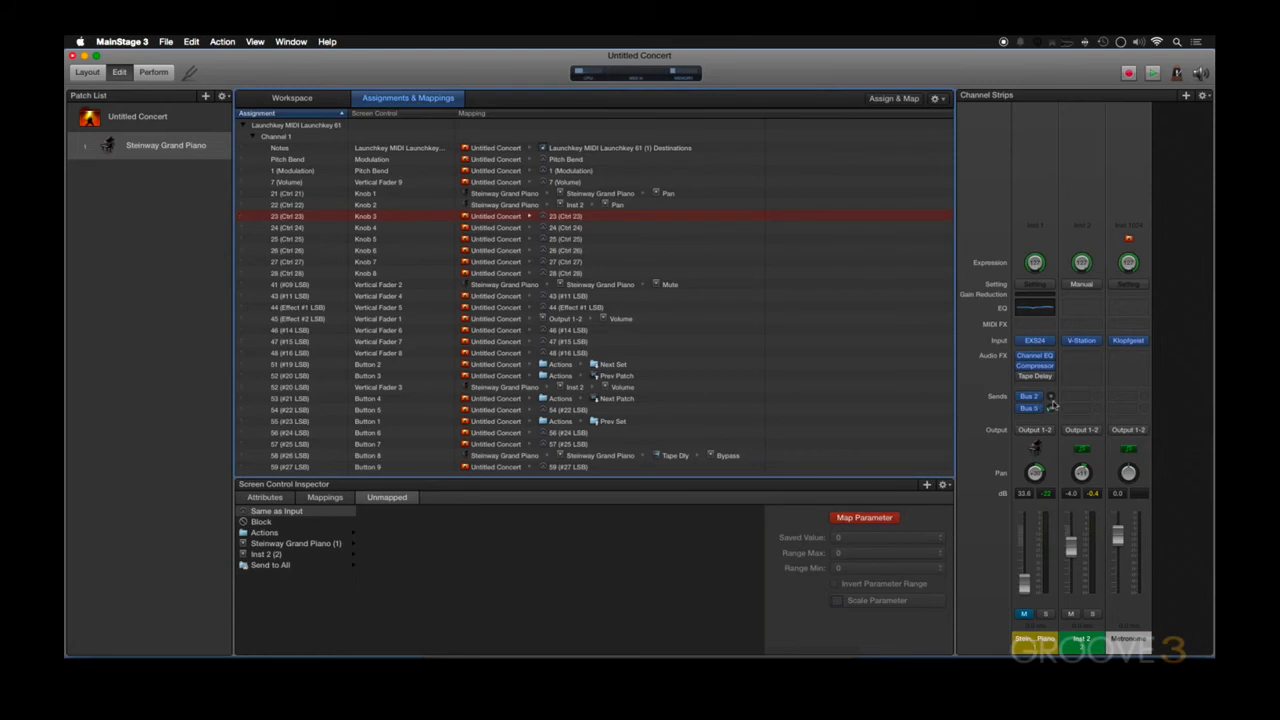
left_click(1051, 404)
left_click(855, 518)
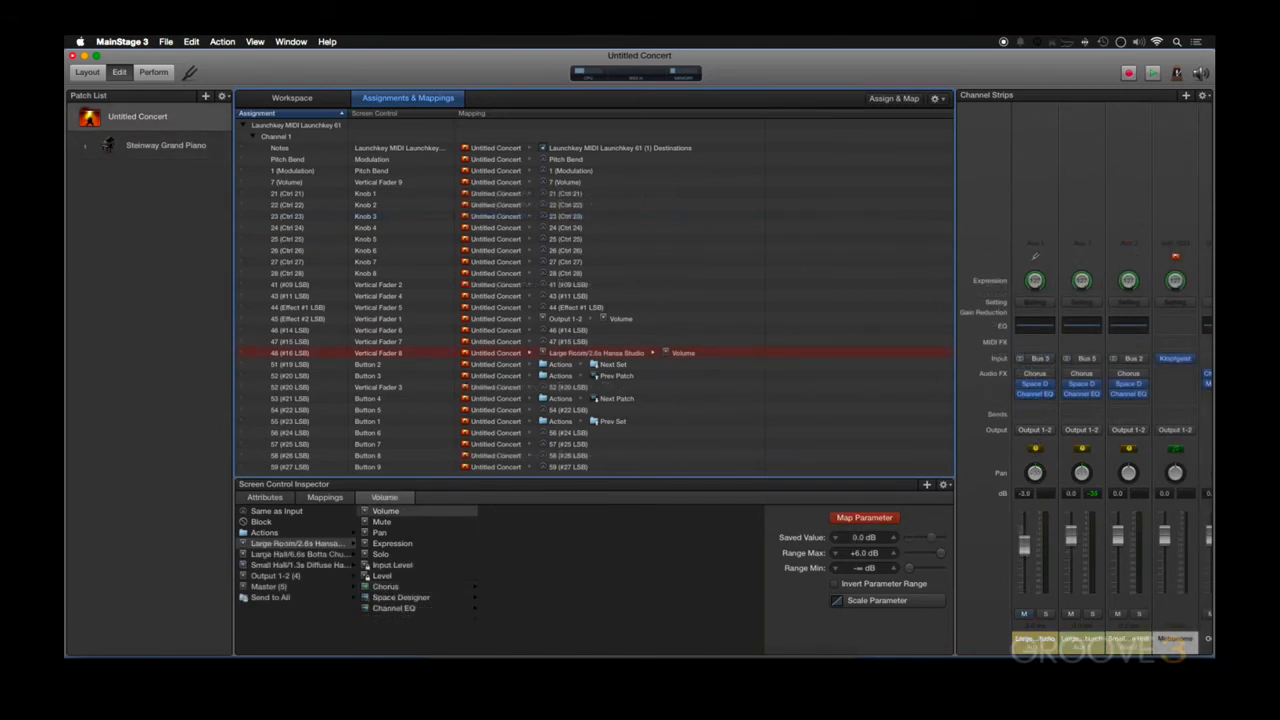
- Finish mapping the concert's Vertical Fader 8 to the Large Room/2.6s Hansa Studio aux volume and raise that aux's fader
left_click(882, 517)
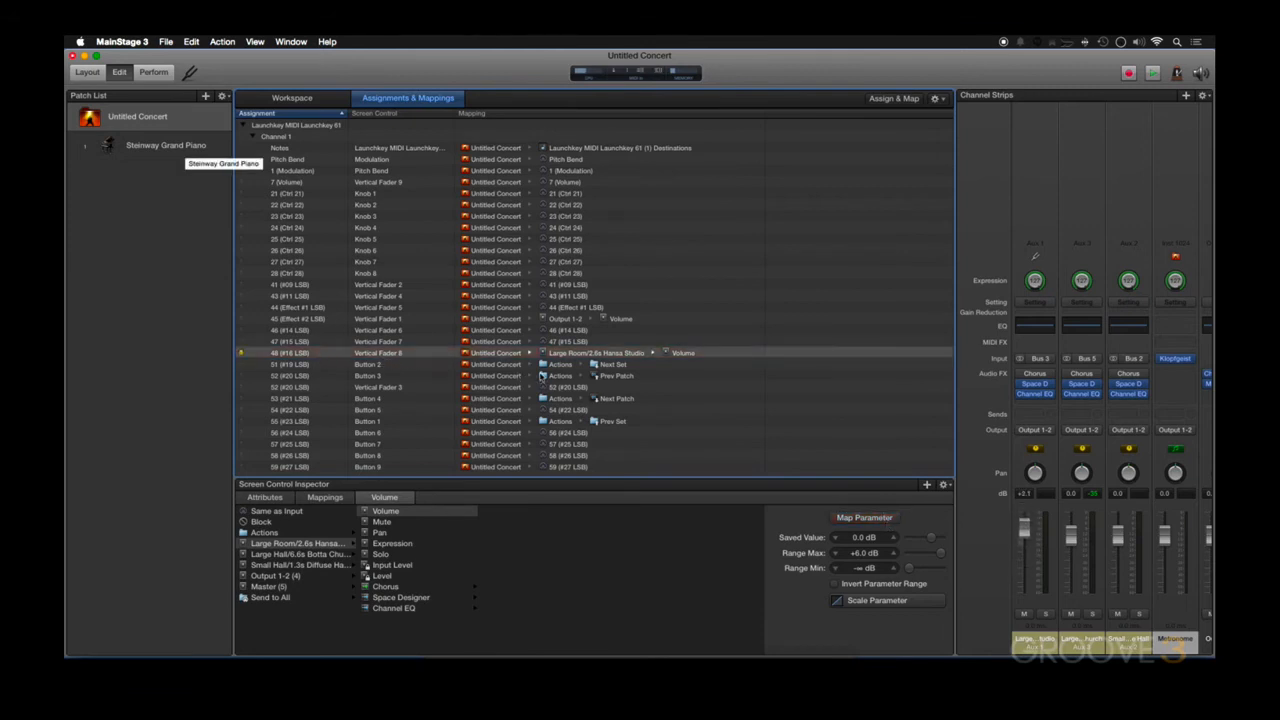
left_click_drag(1026, 531, 1026, 516)
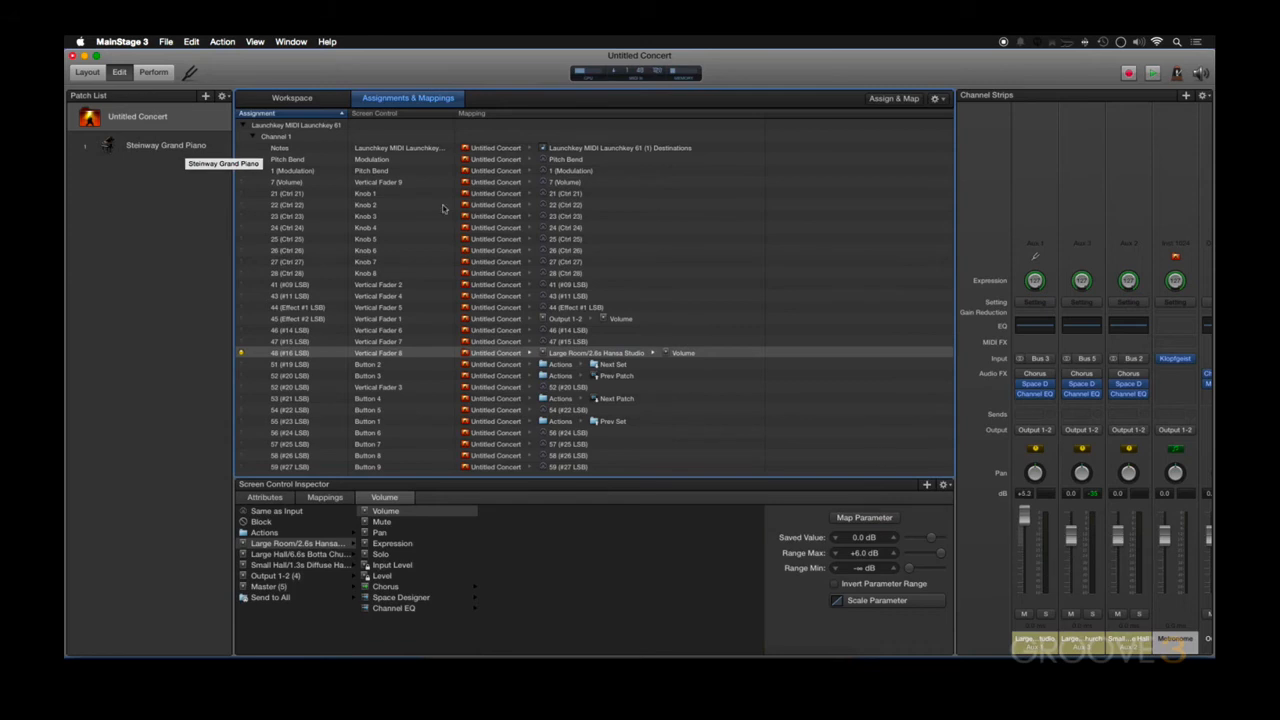
- In the Steinway Grand Piano patch, override the concert mapping of Vertical Fader 8 and check its mapping details
left_click(175, 145)
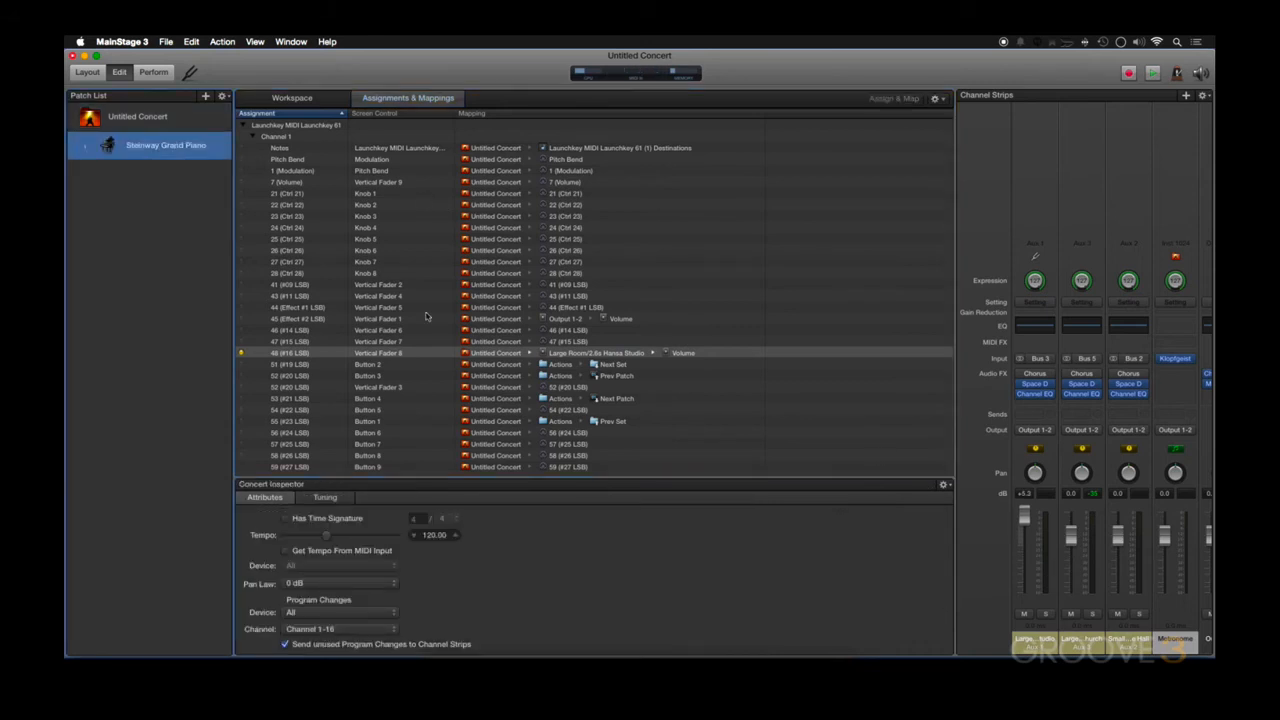
left_click(544, 356)
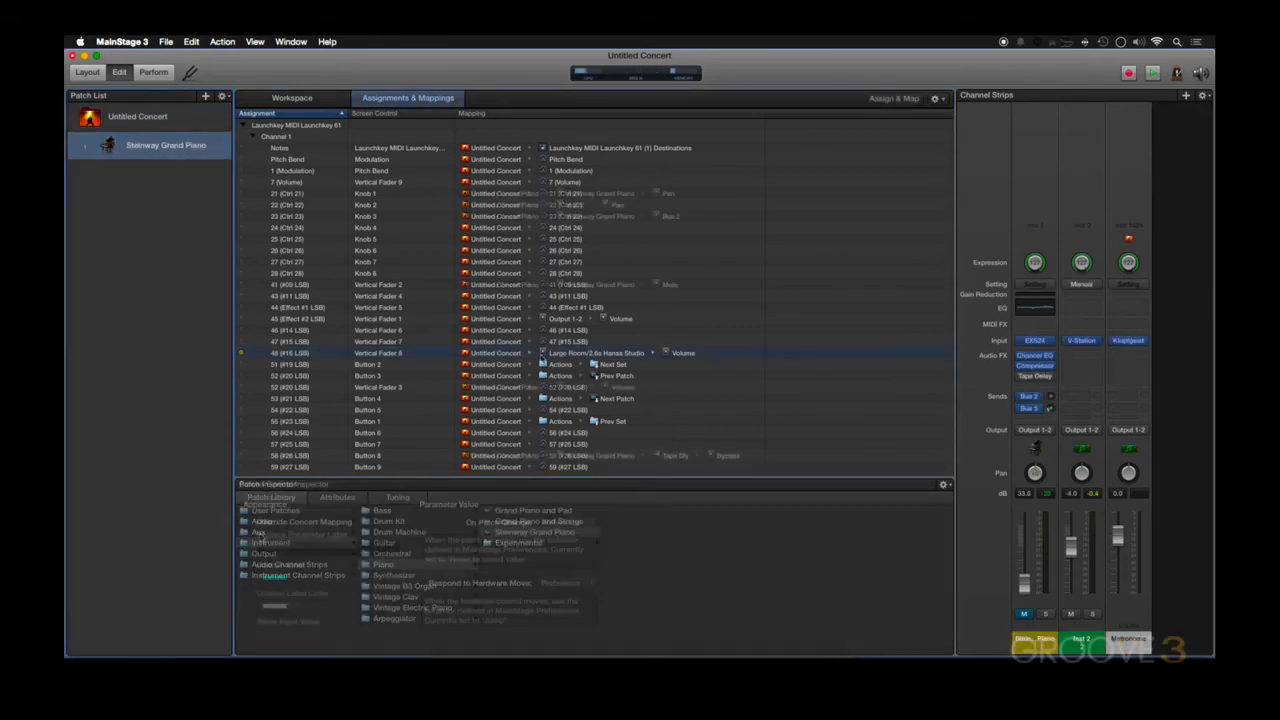
left_click(276, 527)
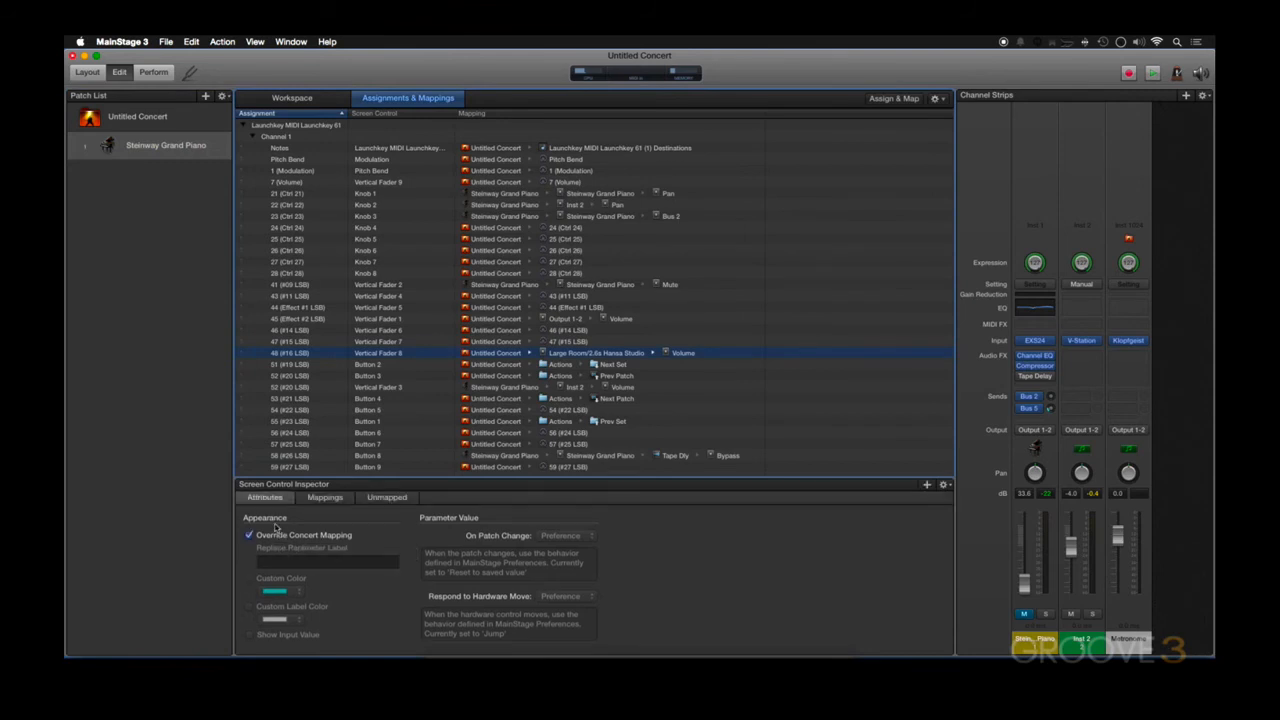
left_click(323, 500)
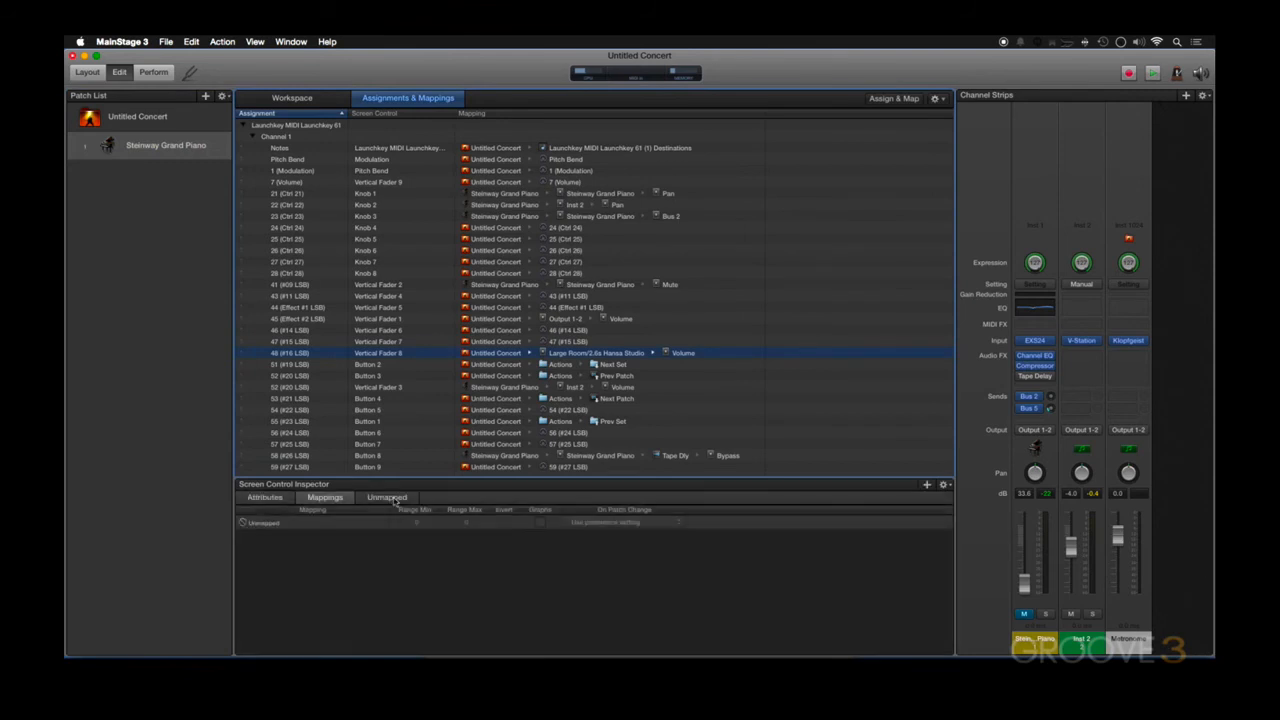
left_click(379, 503)
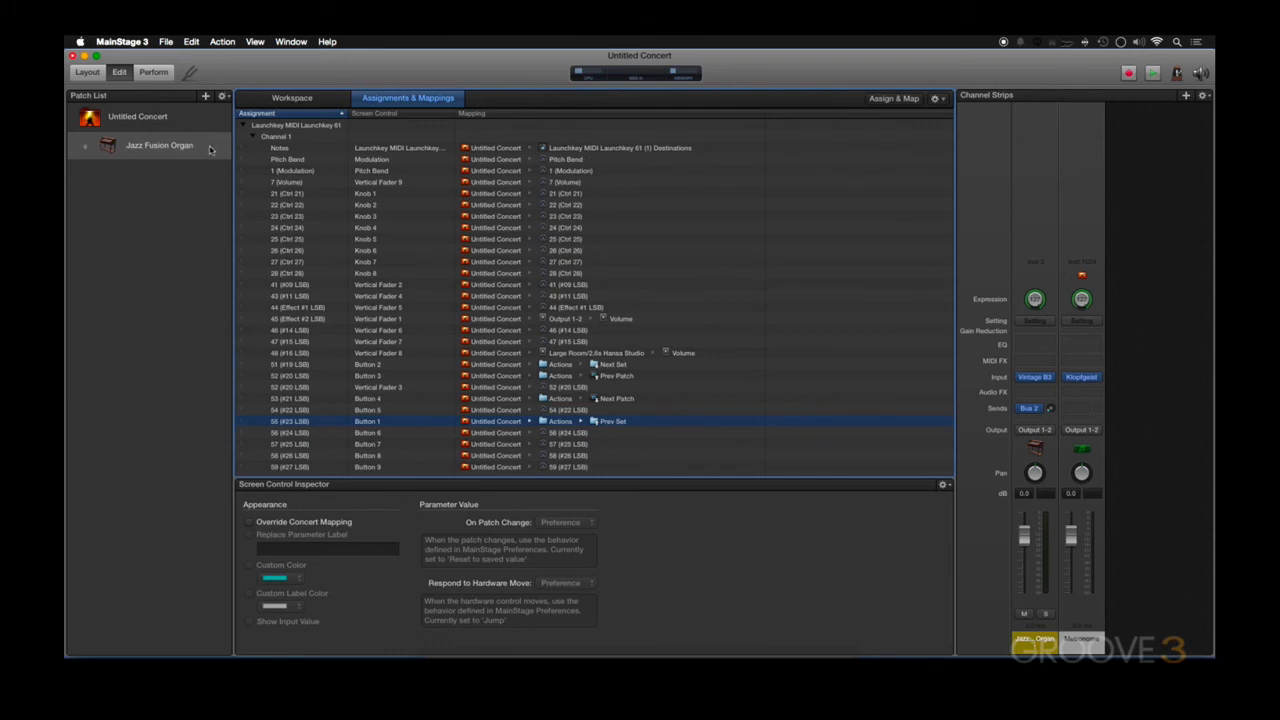
- In the Jazz Fusion Organ patch, map Vertical Fader 2 to the Vintage B3's upper 16' drawbar
left_click(160, 146)
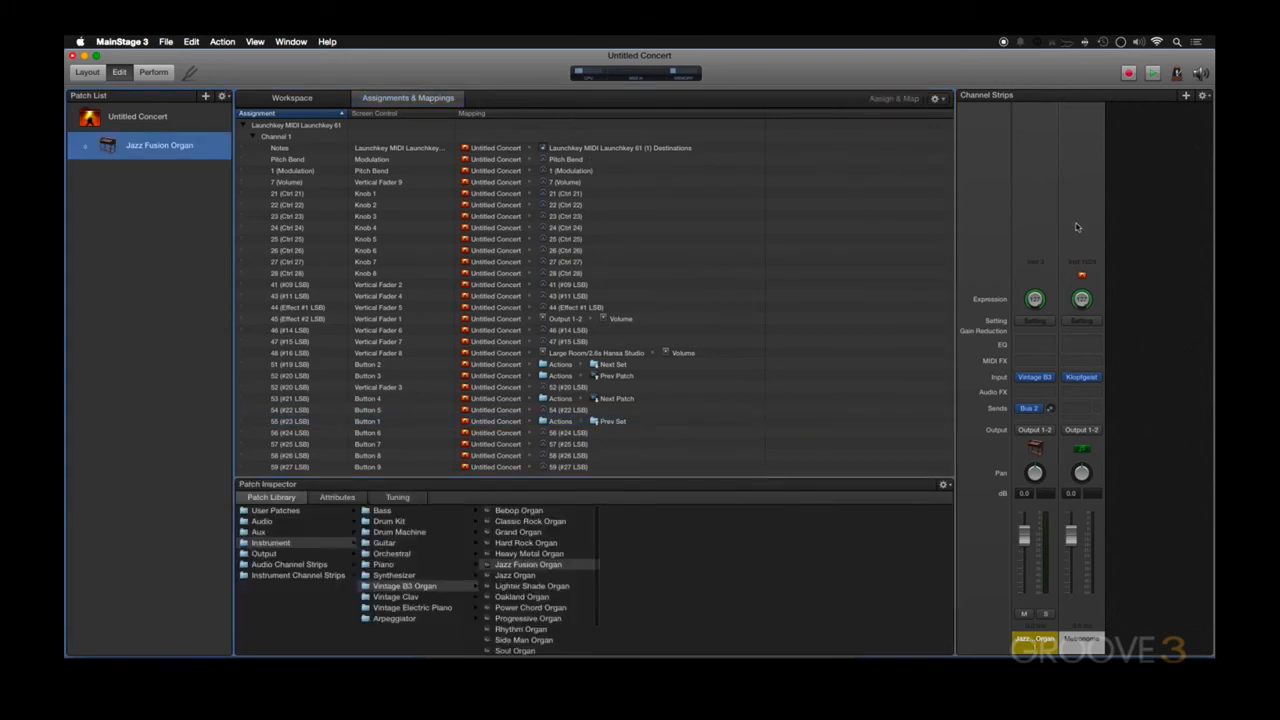
left_click(1035, 378)
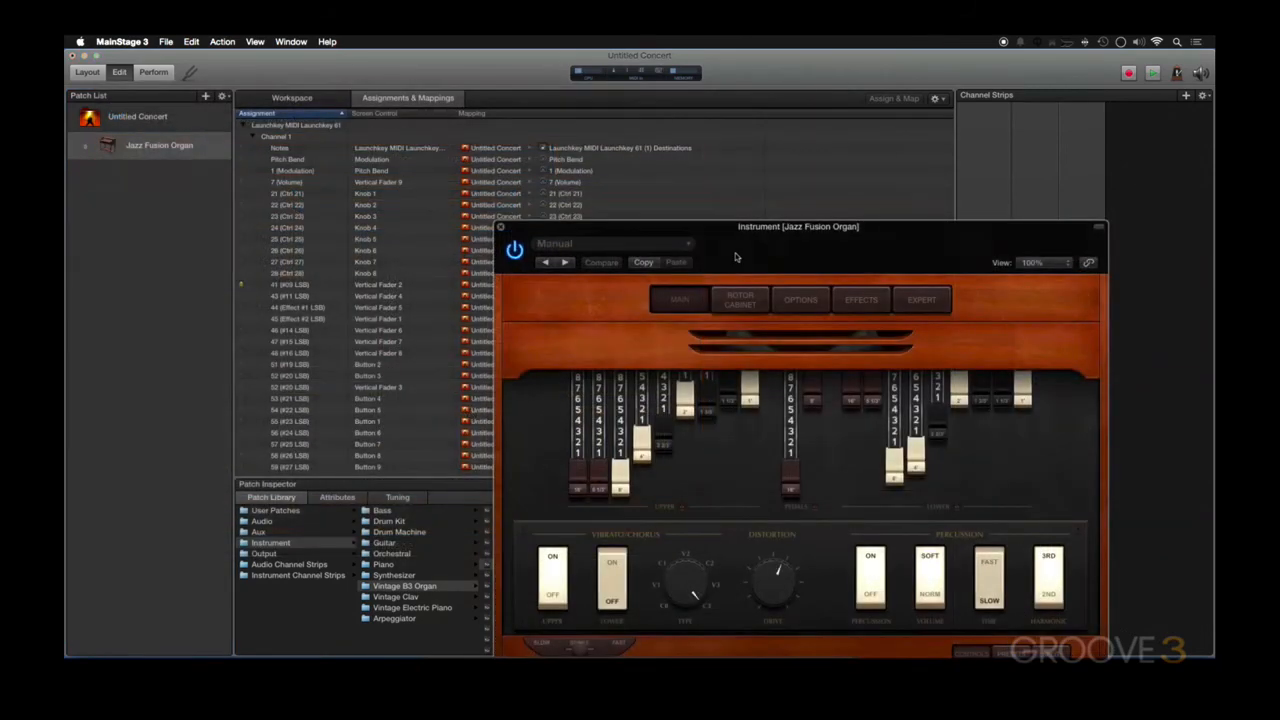
left_click(395, 287)
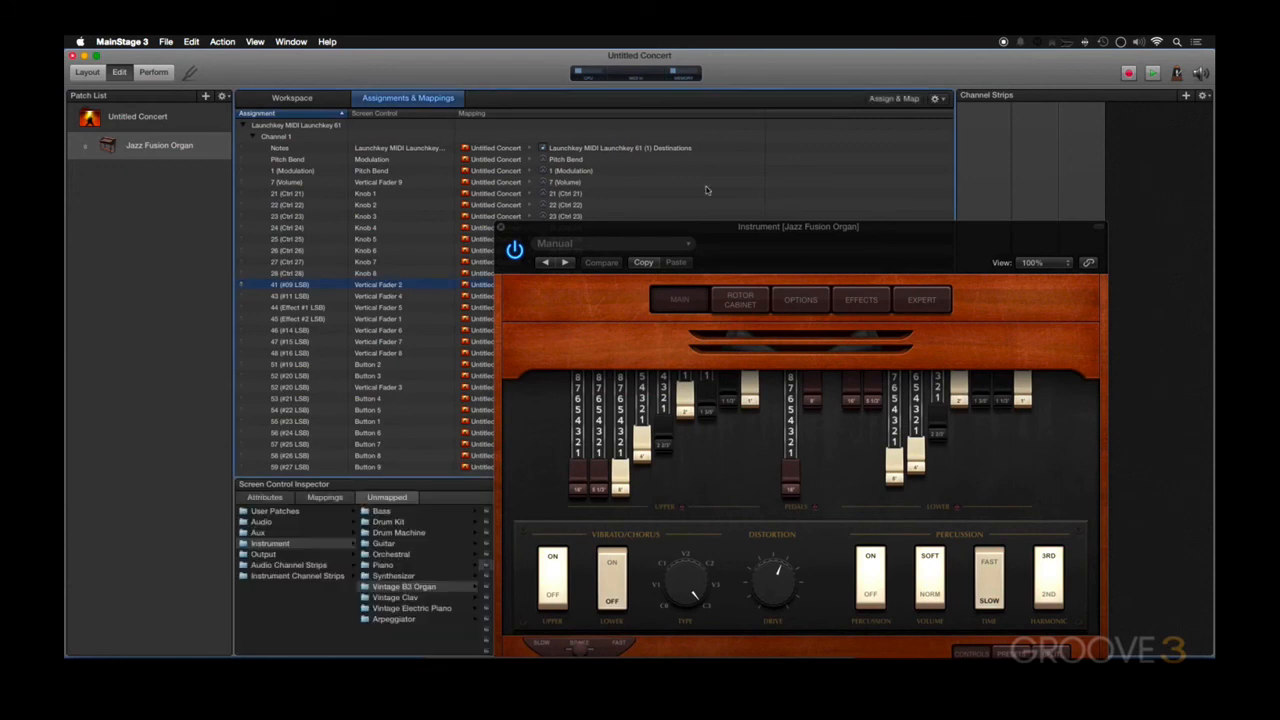
left_click(886, 102)
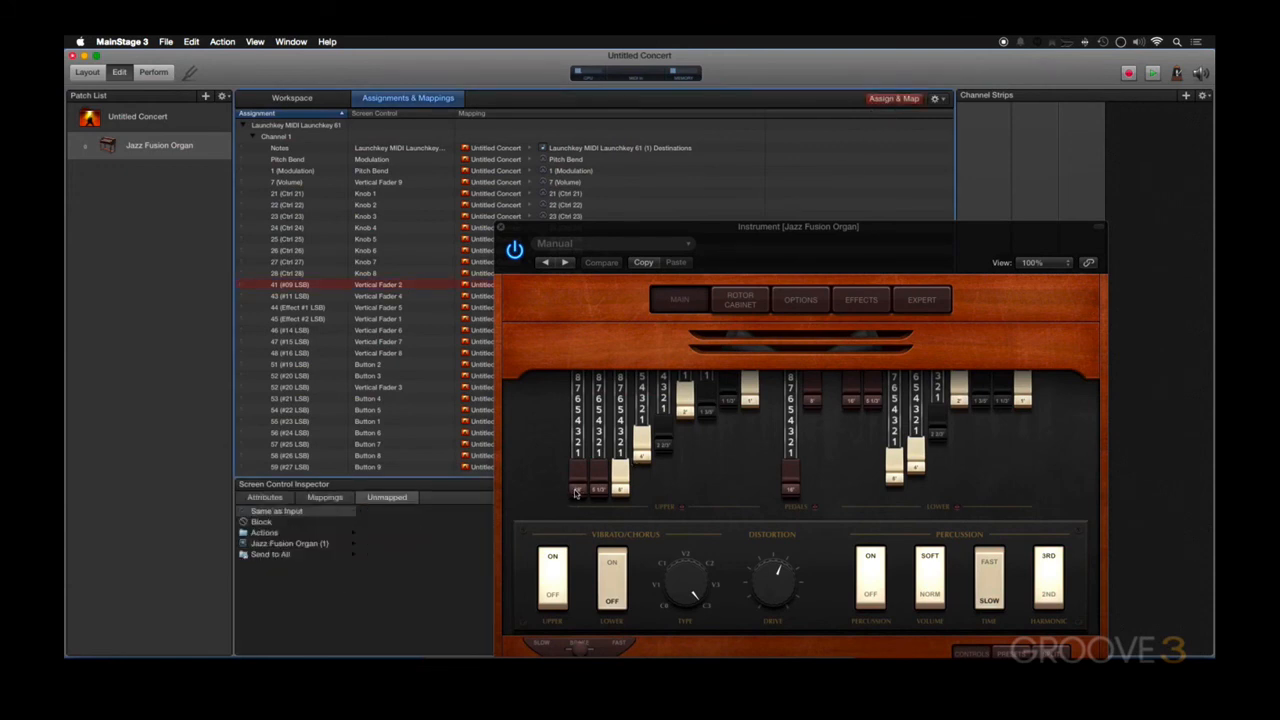
left_click_drag(575, 490, 578, 426)
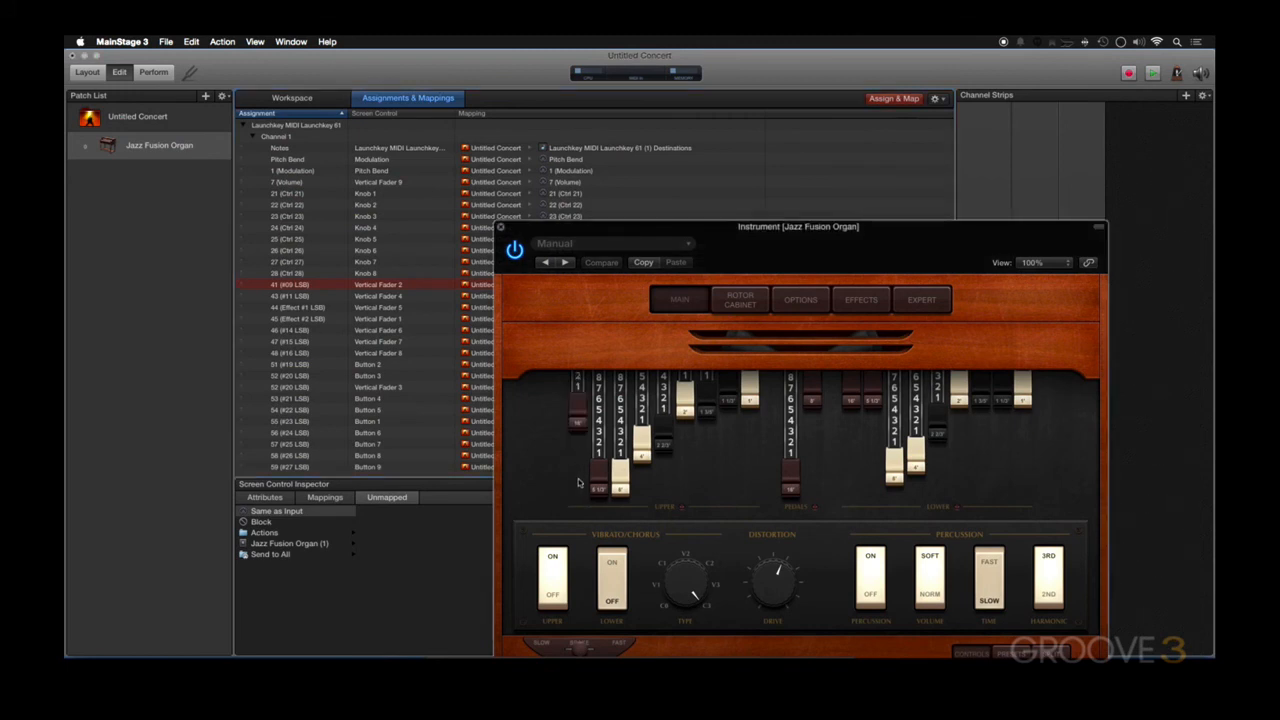
left_click(909, 100)
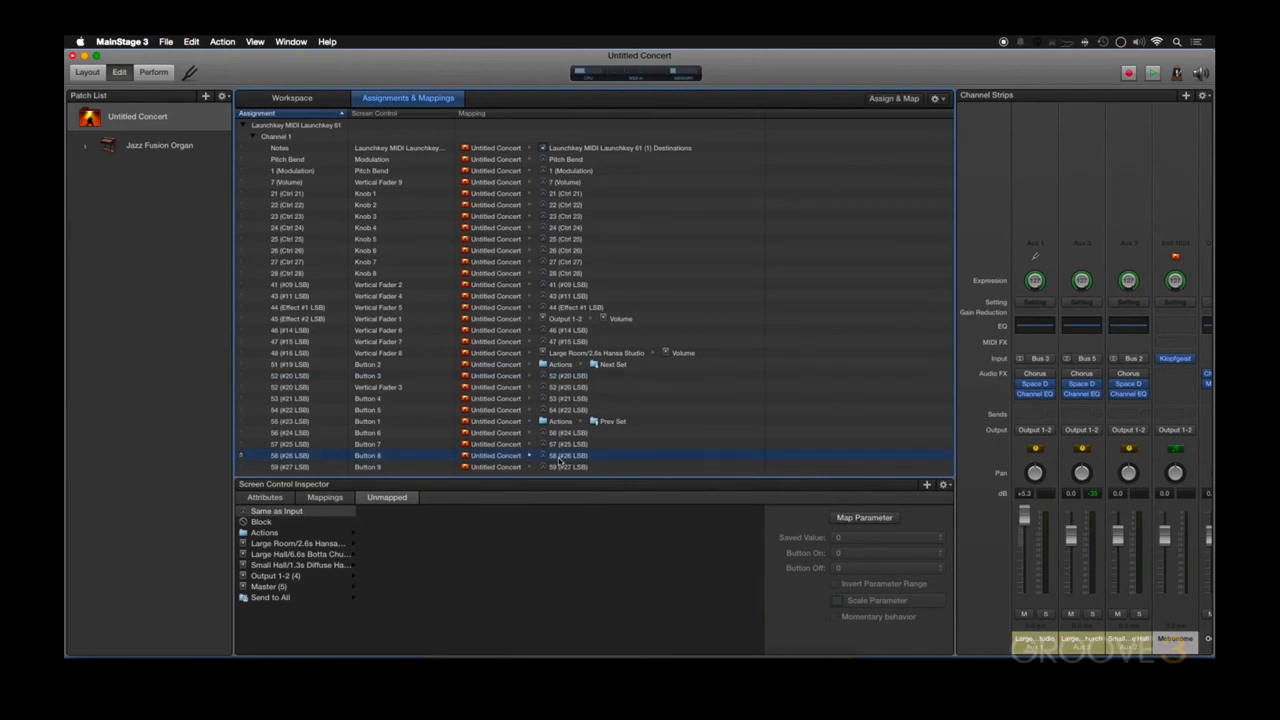
- At concert level, map Button 8 to the Next Patch action and Button 7 to the Prev Patch action
left_click(318, 533)
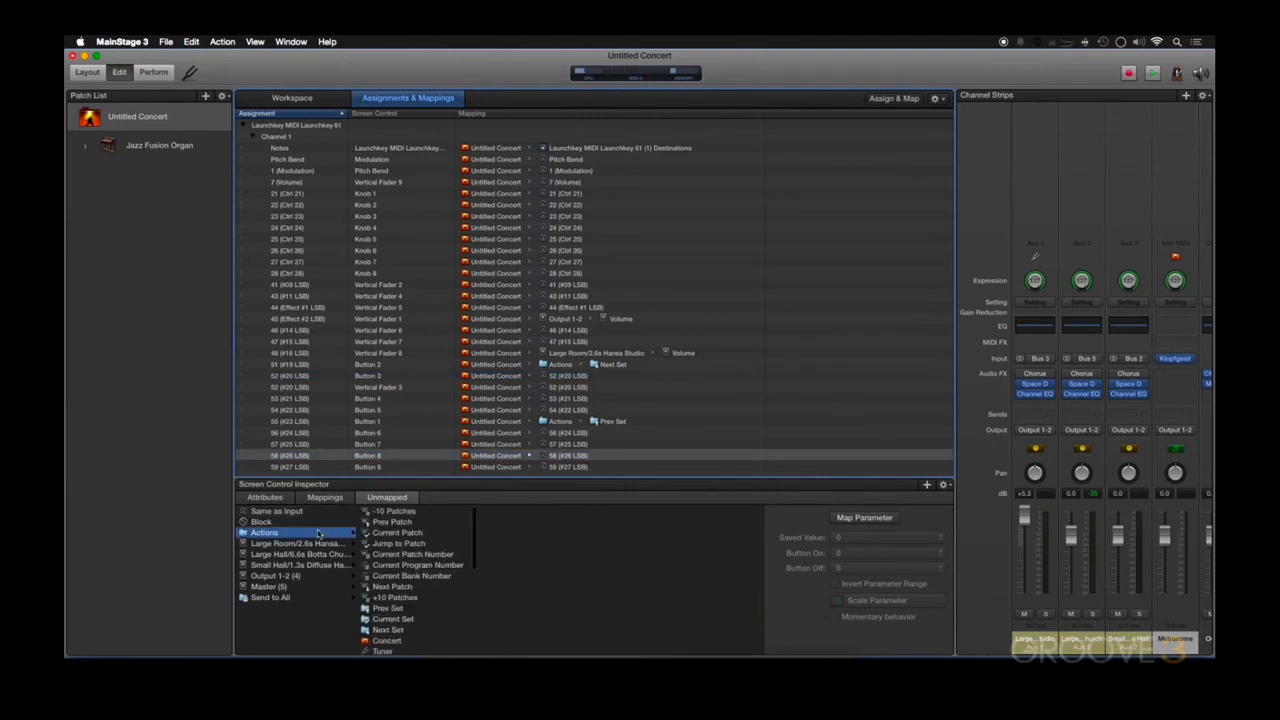
scroll(406, 587, "down", 3)
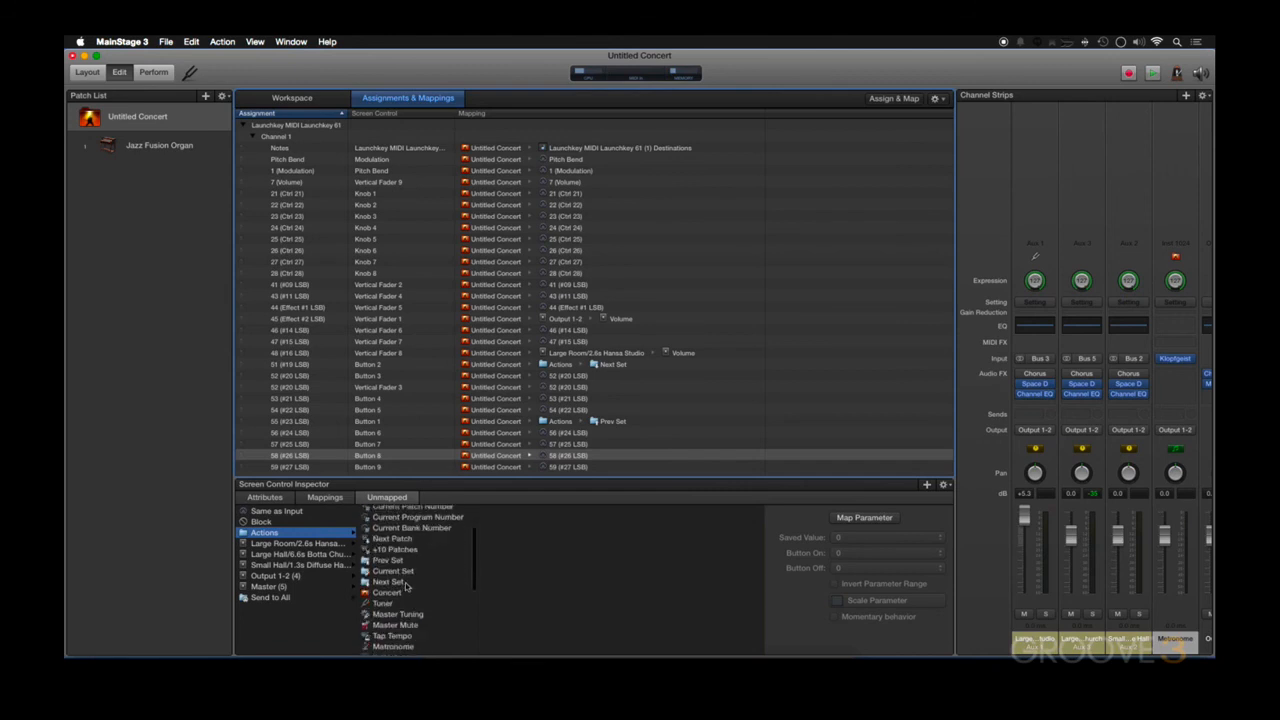
left_click(408, 538)
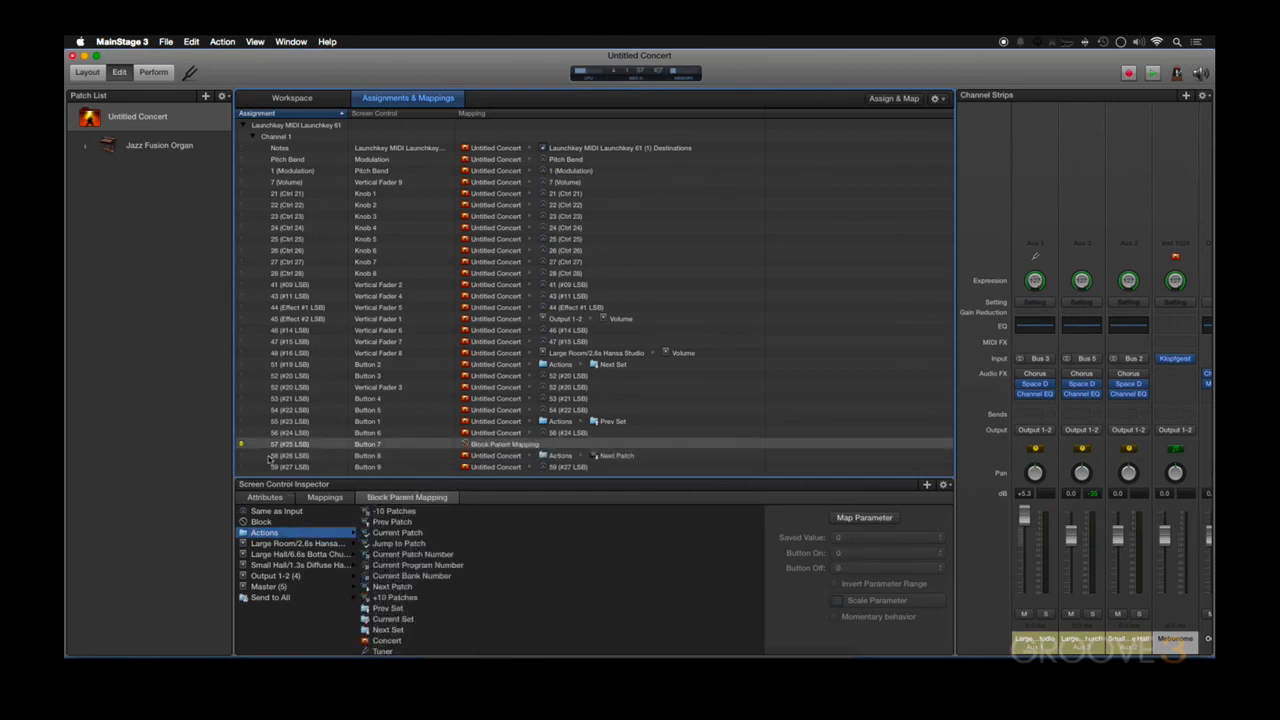
left_click(408, 524)
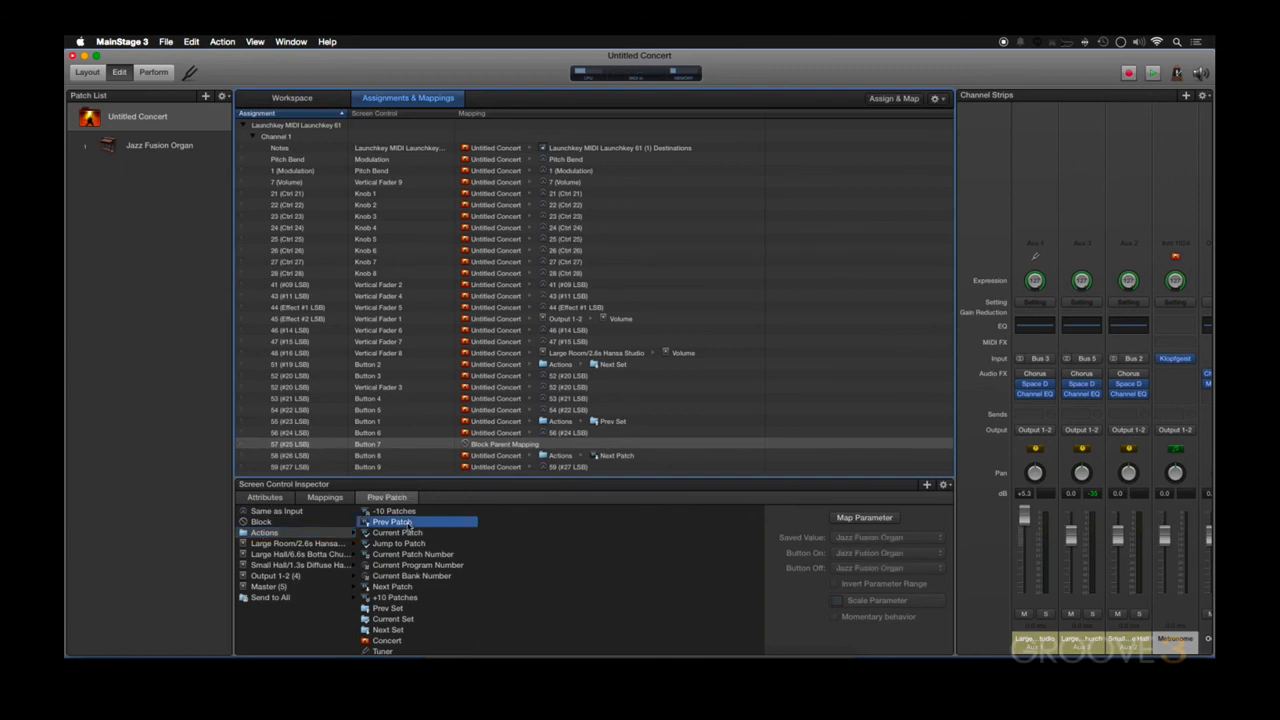